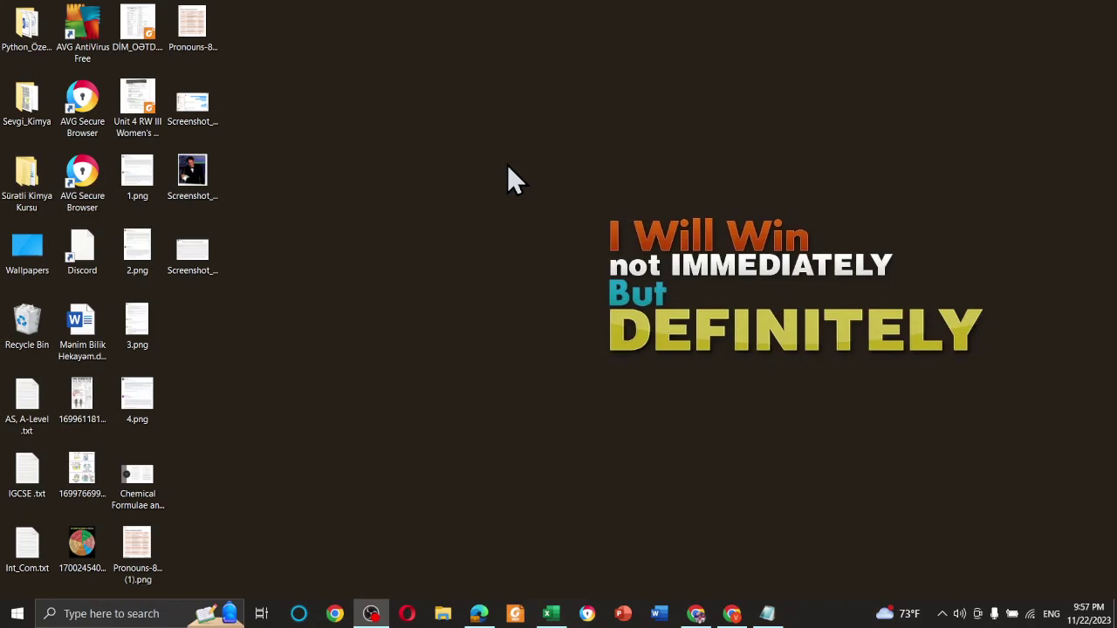
Bring up the Milanote 'Low secondary' board holding the 7e, 8e and 9e boards
left_click(733, 613)
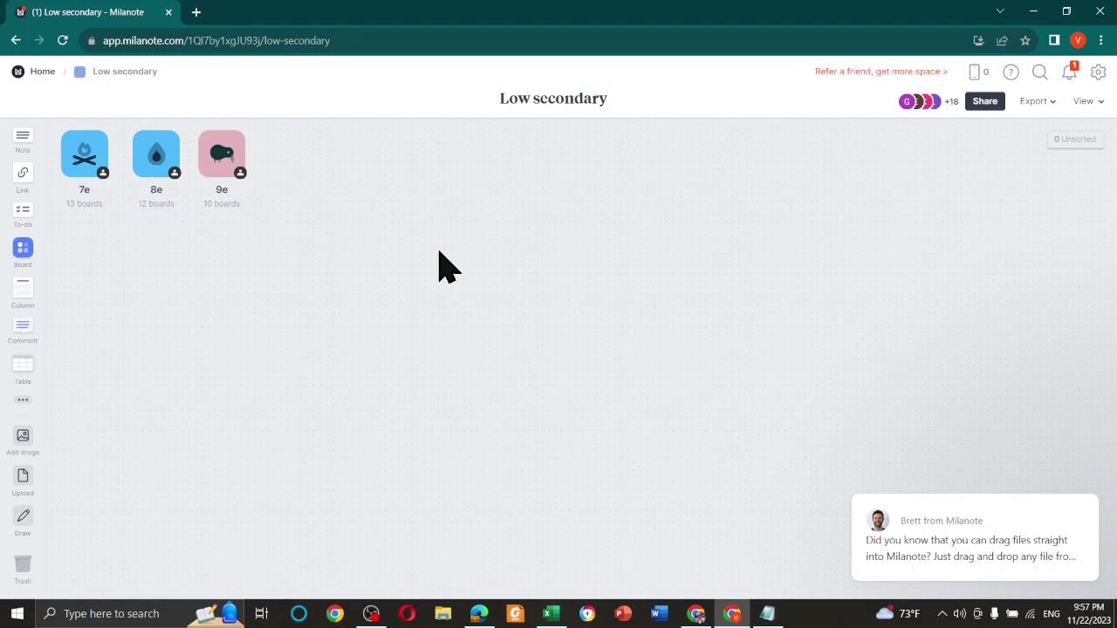
Switch to Assesment_2024 son.xlsx and review the student names and November date headers on FollowUp
left_click(1031, 14)
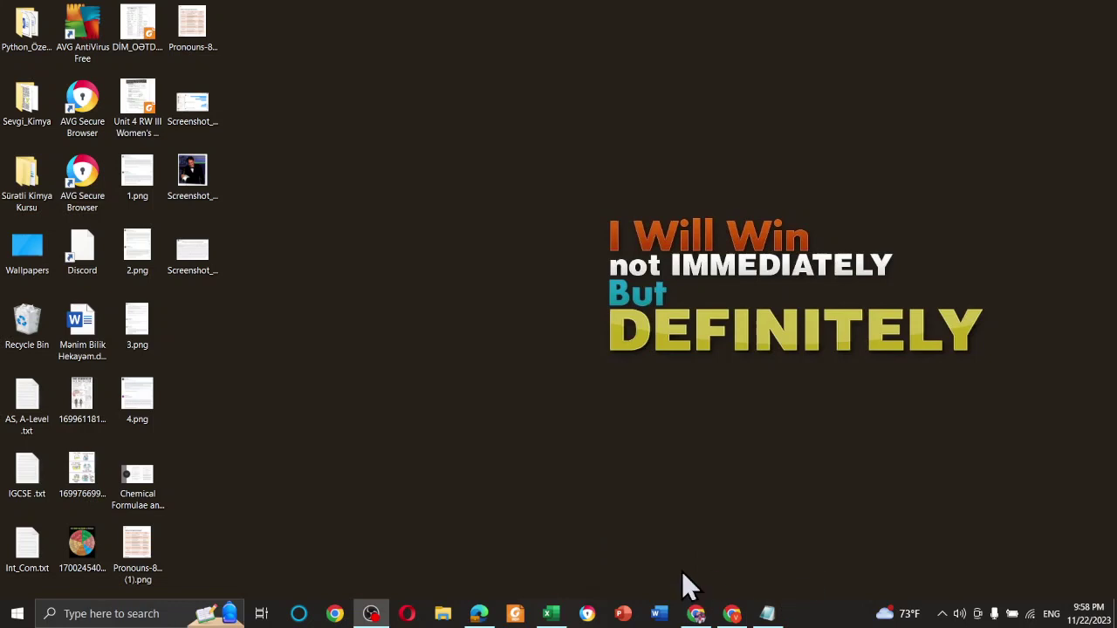
left_click(552, 613)
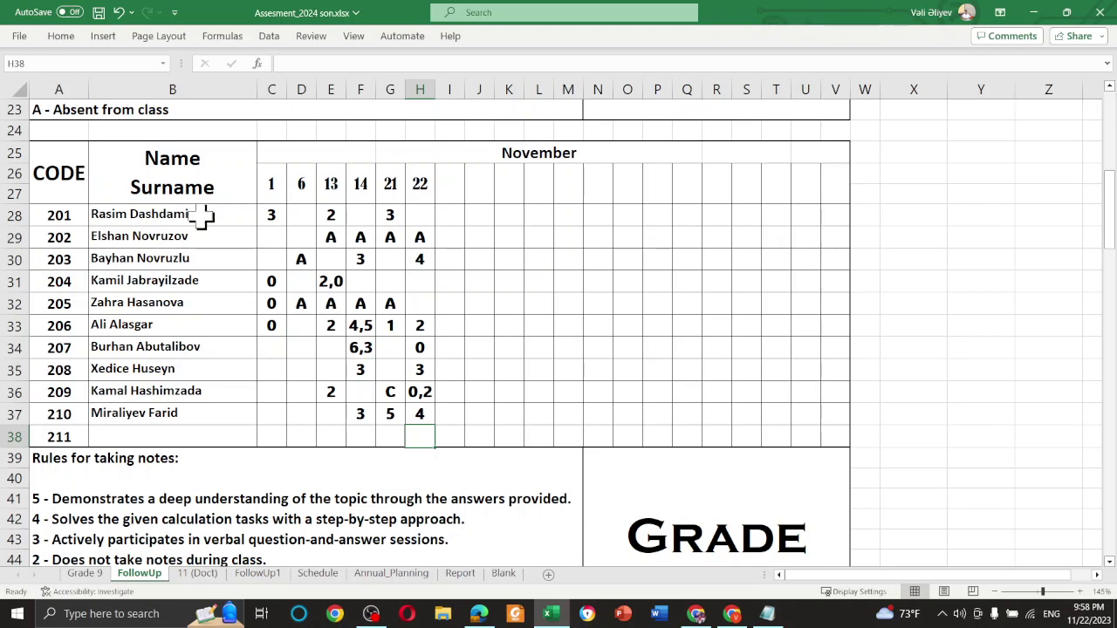
left_click(215, 174)
left_click(192, 232)
left_click(200, 220)
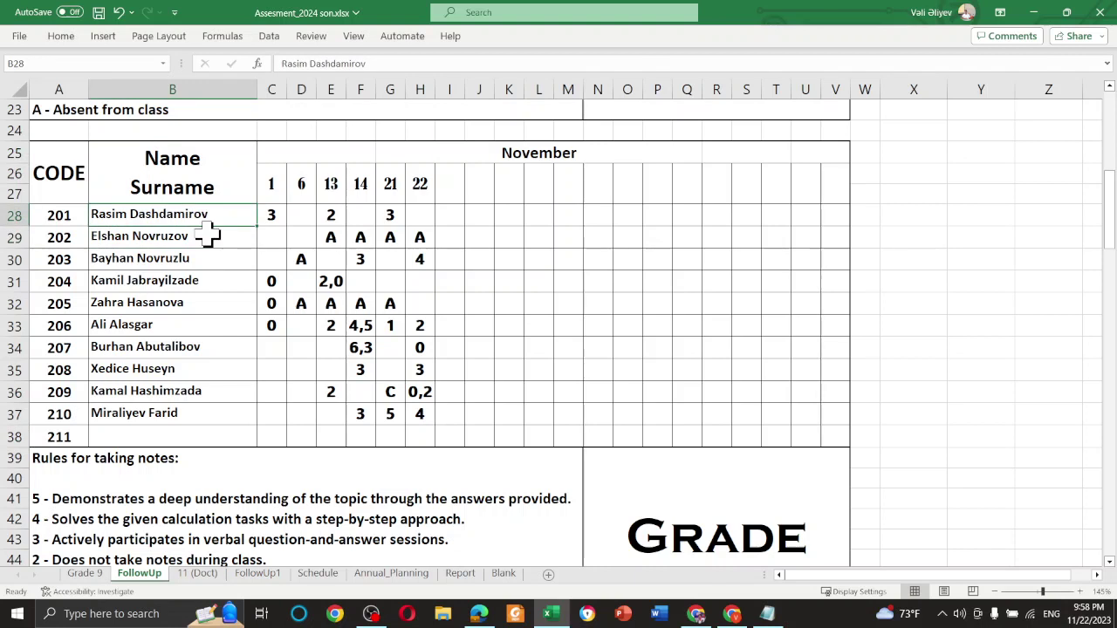
left_click(186, 240)
left_click(192, 300)
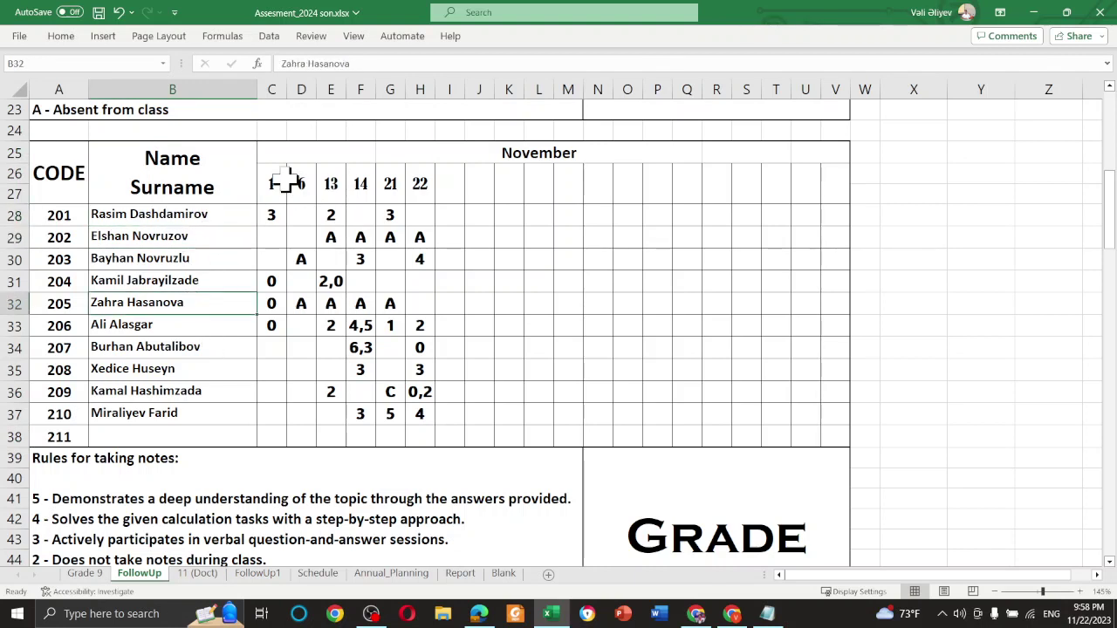
left_click_drag(267, 179, 454, 187)
left_click(515, 210)
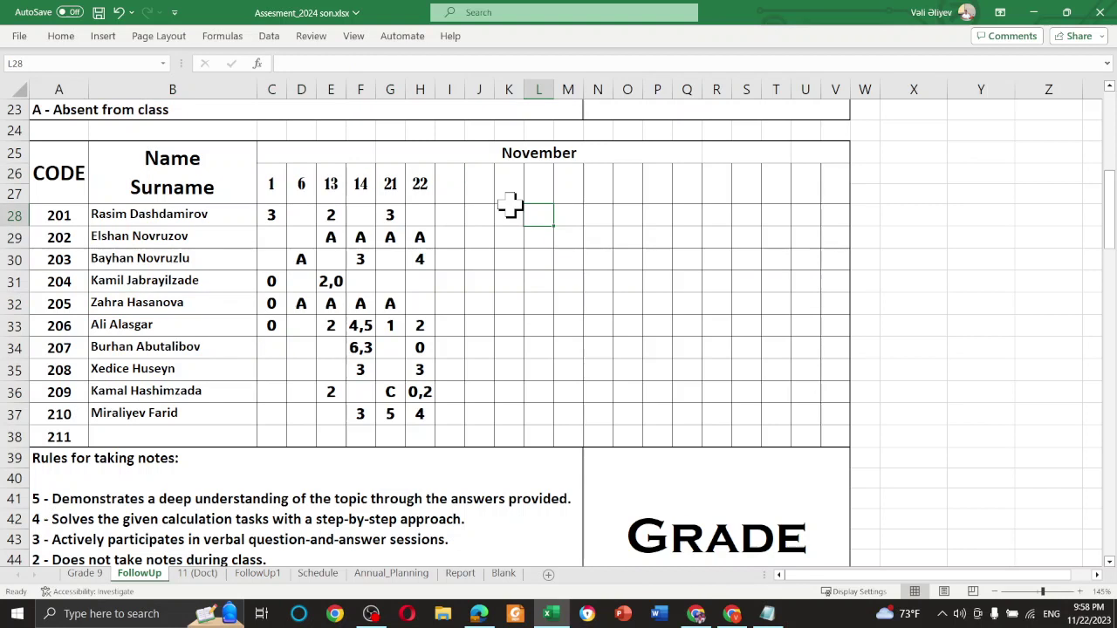
left_click(529, 154)
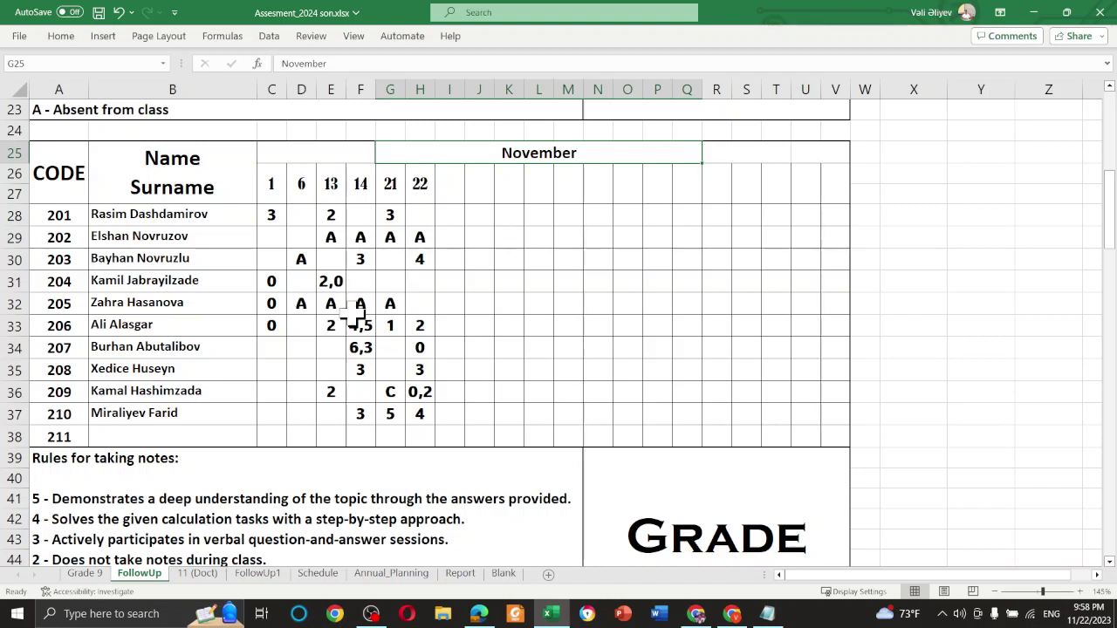
scroll(361, 323, "down", 3)
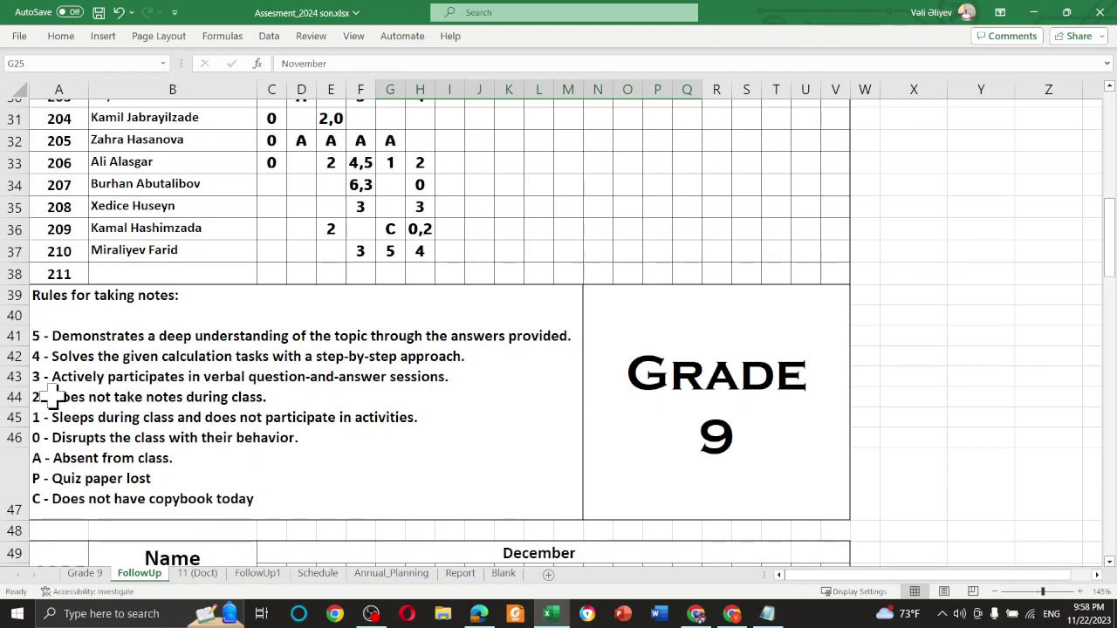
left_click(115, 411)
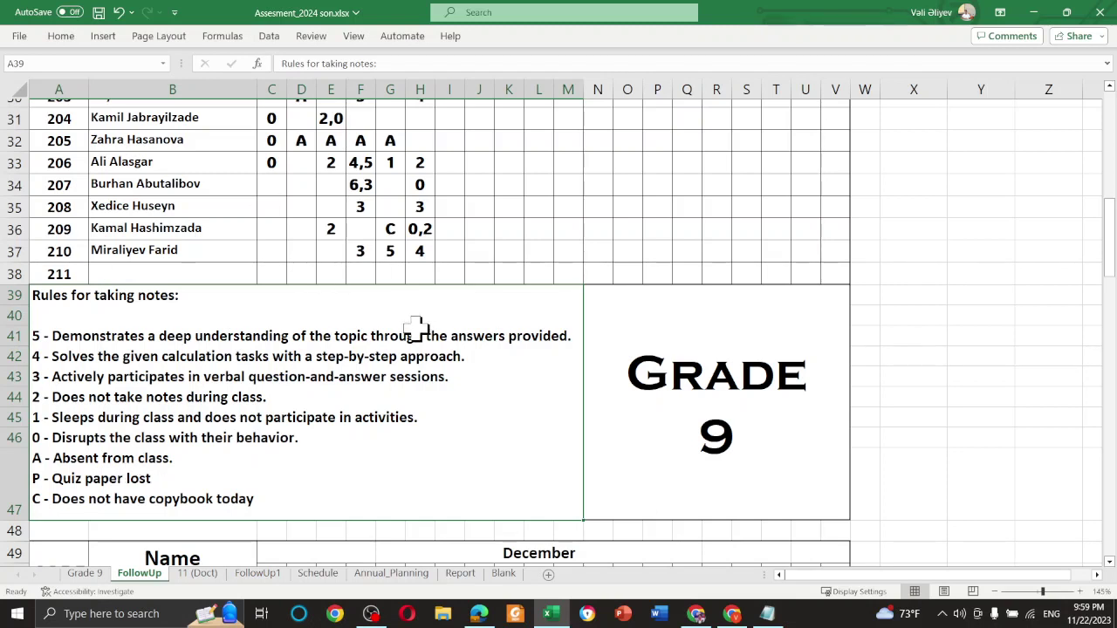
scroll(423, 321, "up", 1)
scroll(421, 323, "up", 2)
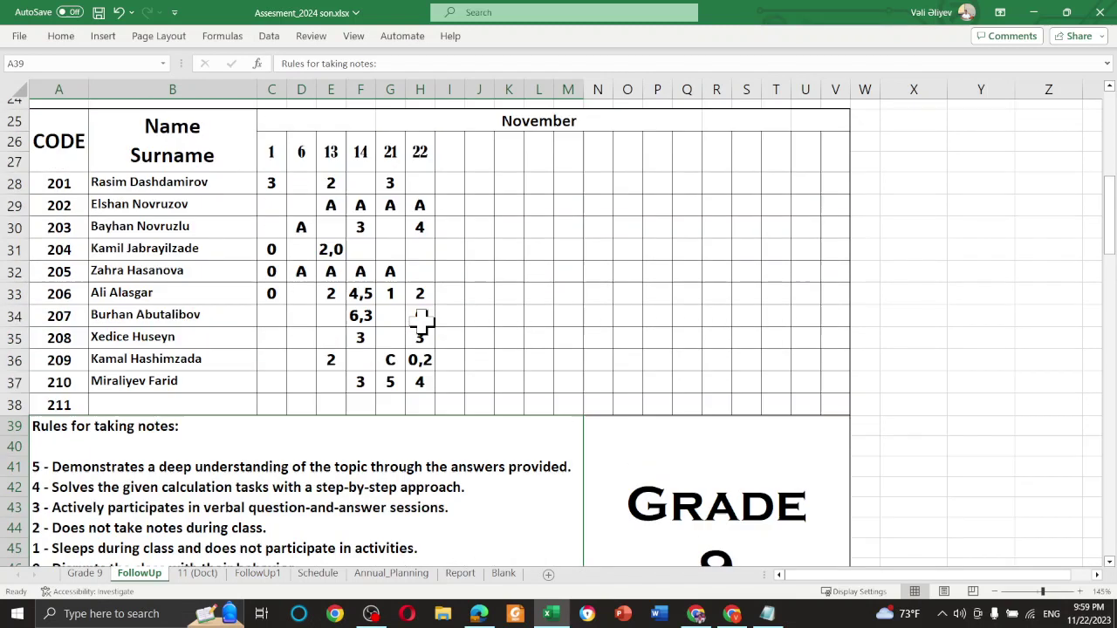
scroll(421, 323, "down", 2)
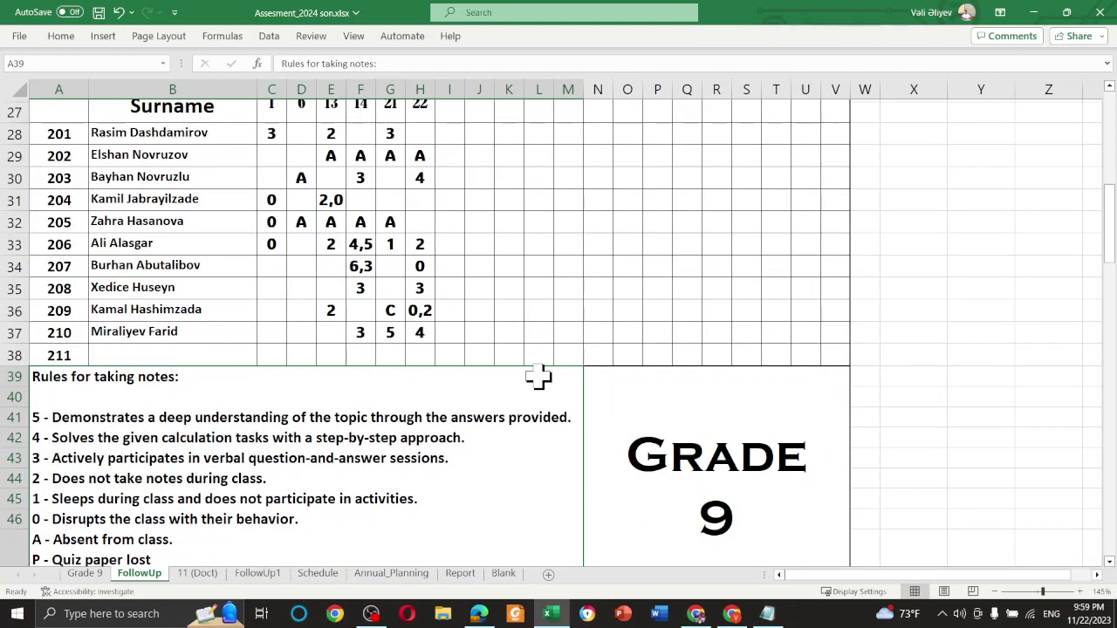
scroll(375, 352, "down", 1)
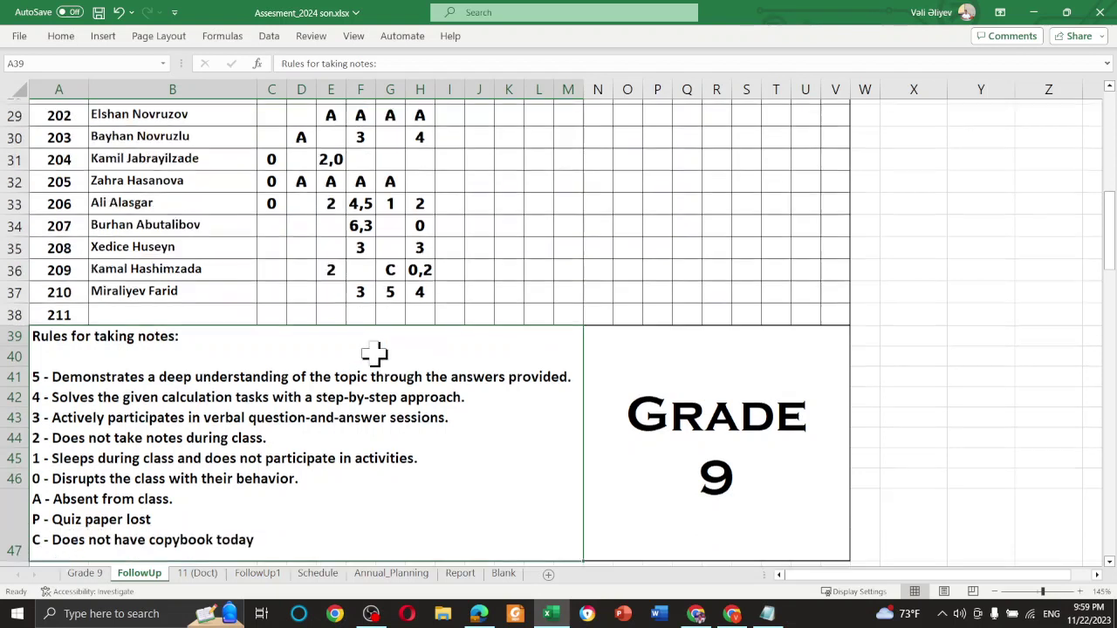
scroll(374, 353, "down", 1)
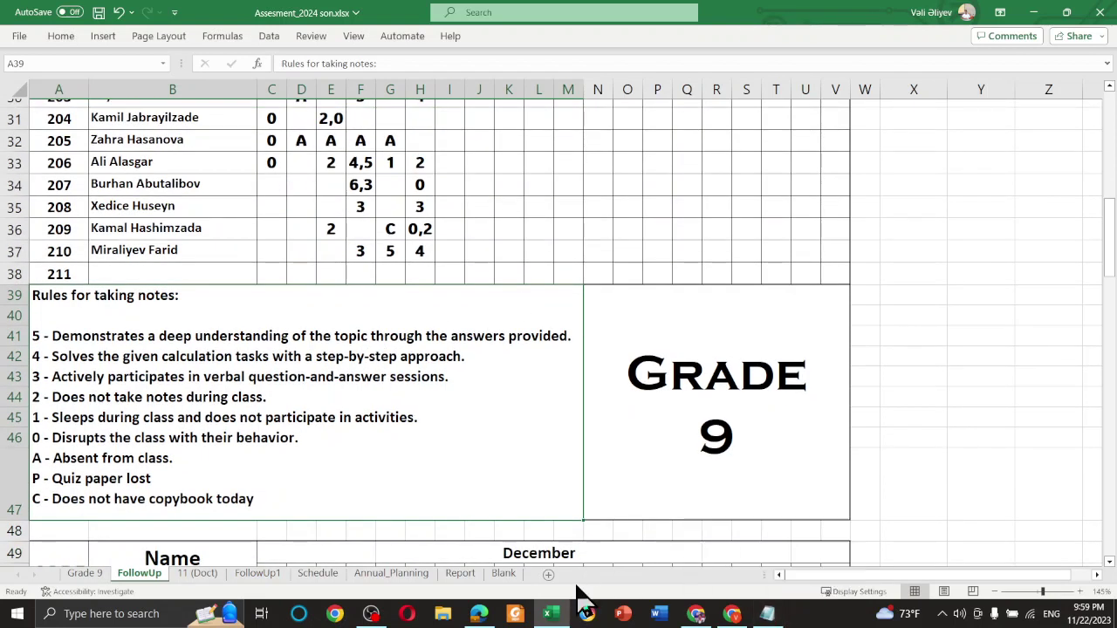
left_click(484, 616)
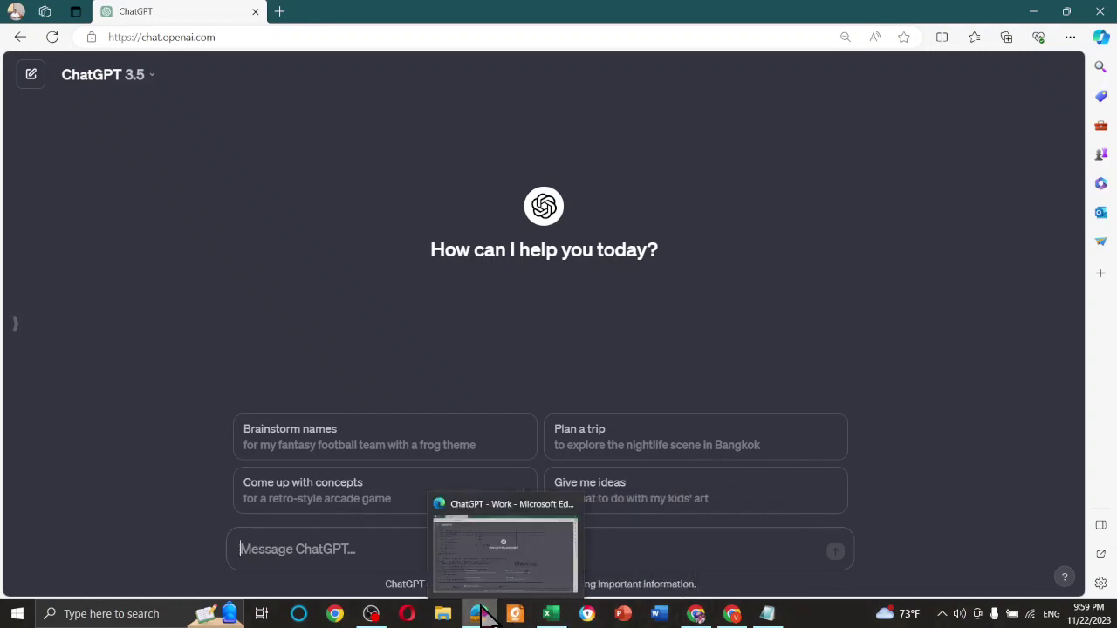
left_click(549, 616)
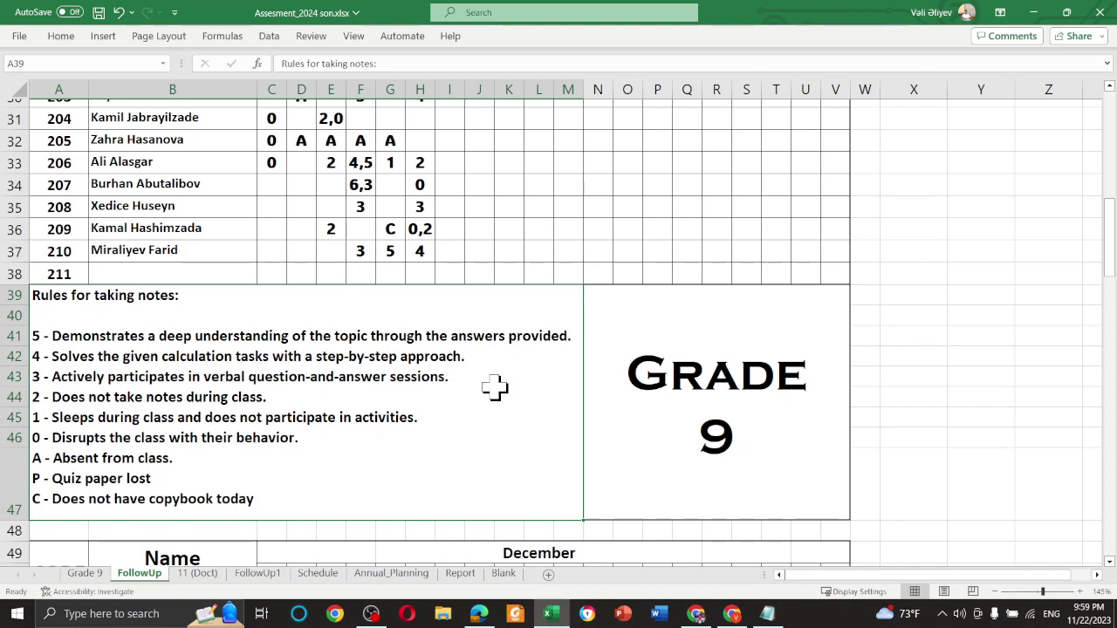
scroll(493, 357, "up", 3)
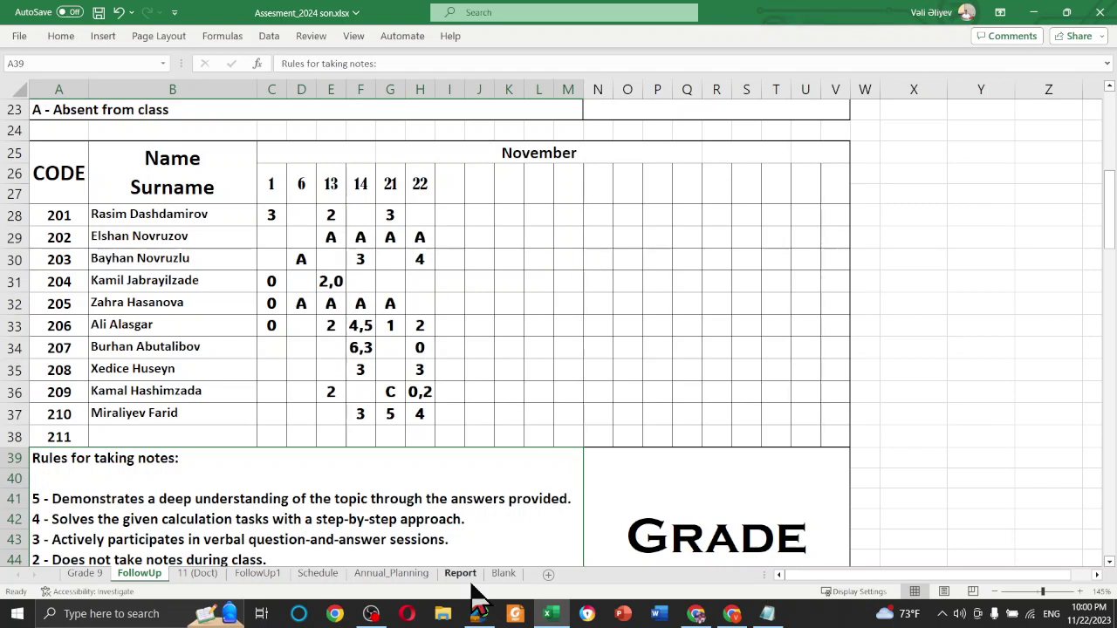
Delete the apology paragraph and blank line from Millanote_Note_Taking.txt, then select the remaining prompt
left_click(770, 615)
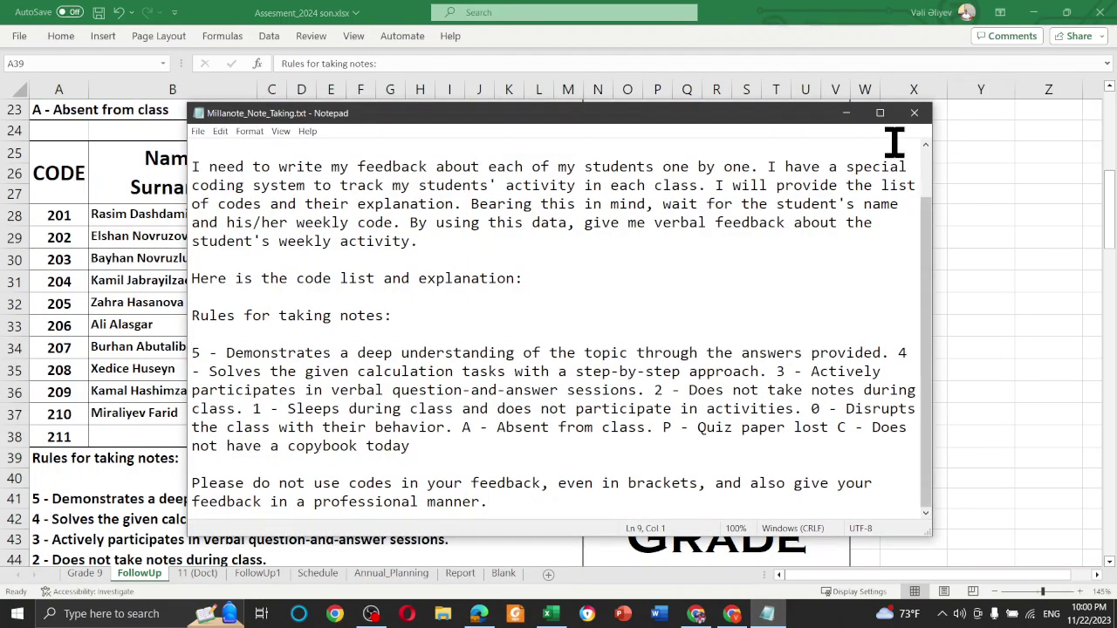
left_click(880, 113)
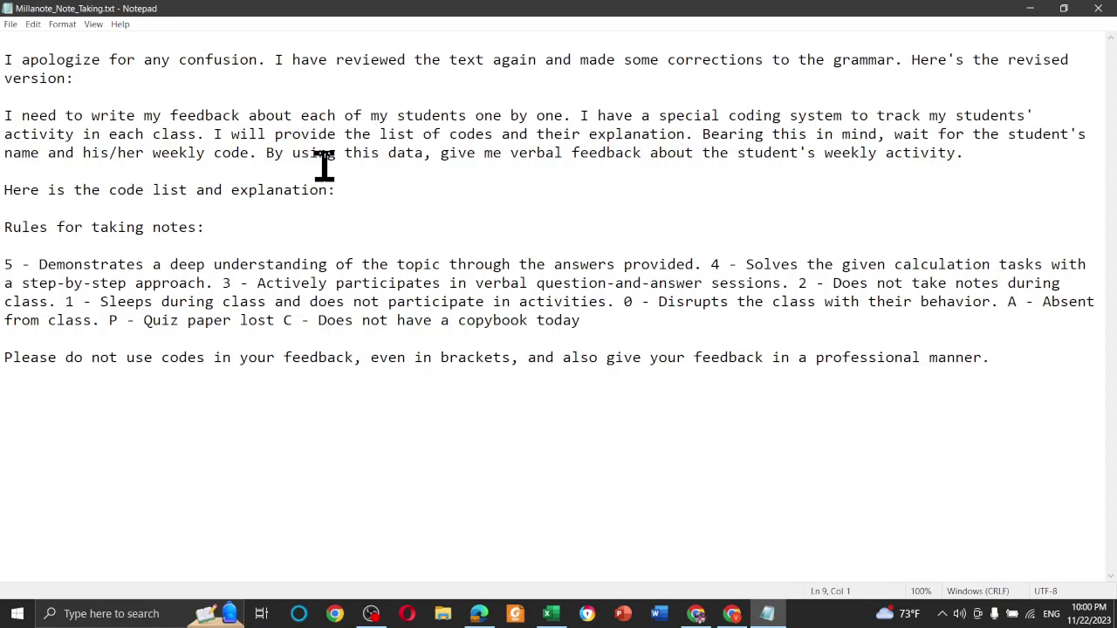
left_click(105, 101)
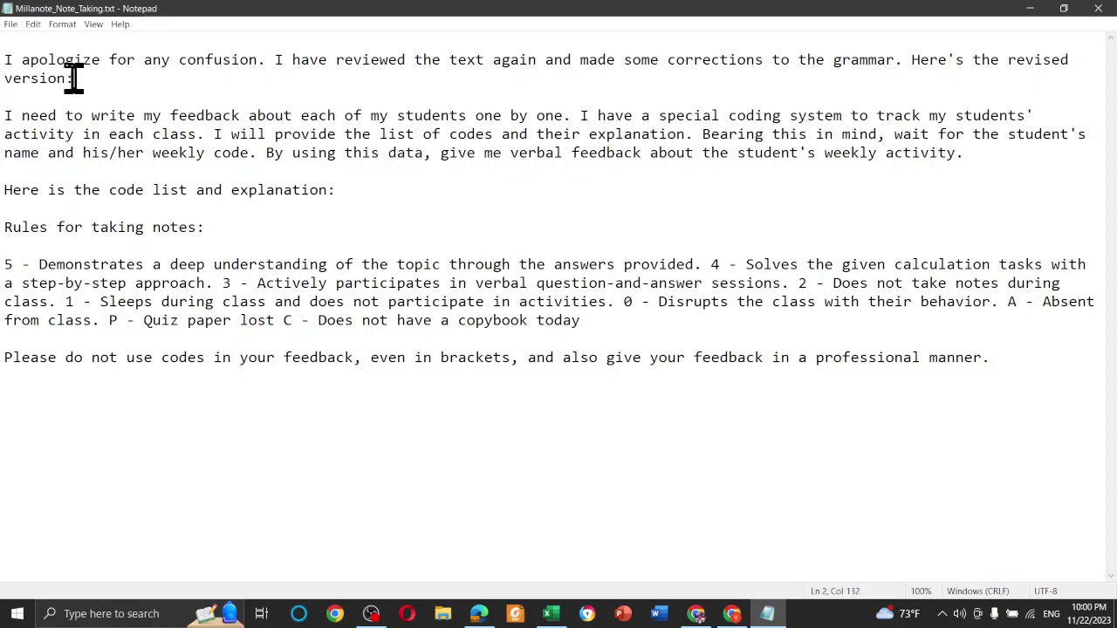
left_click_drag(75, 80, 7, 54)
key("BackSpace")
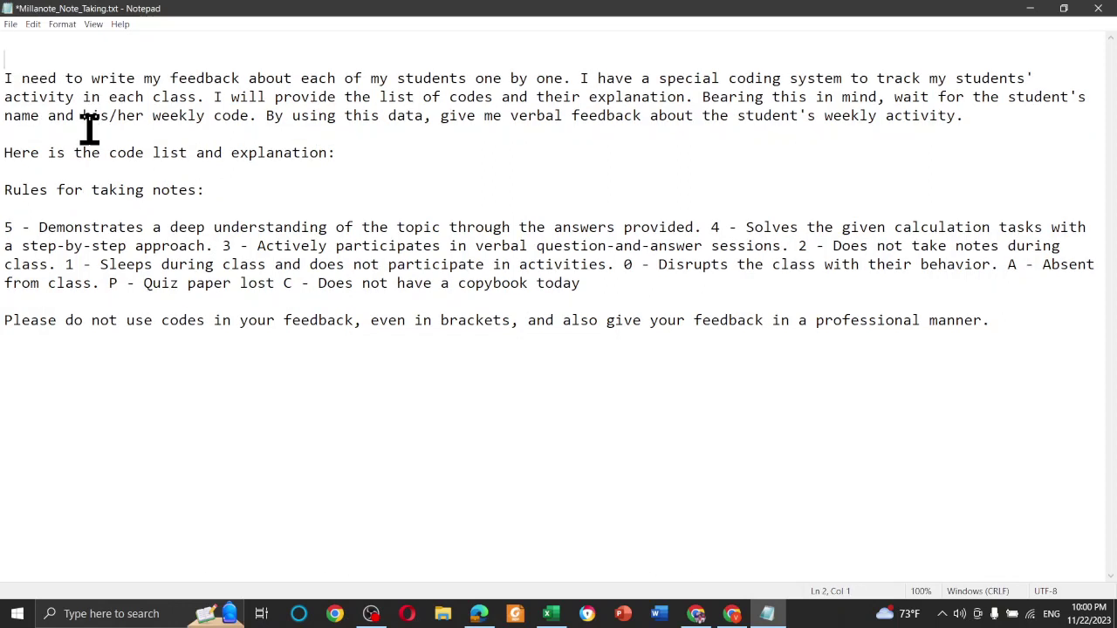
key("Delete")
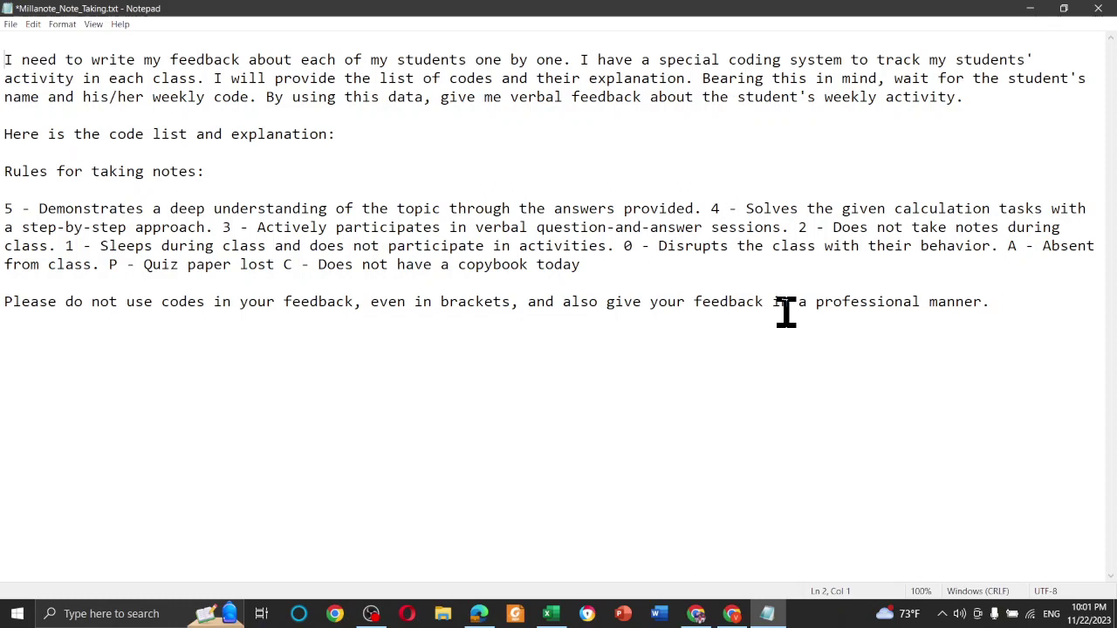
left_click(997, 305)
key("ctrl+a")
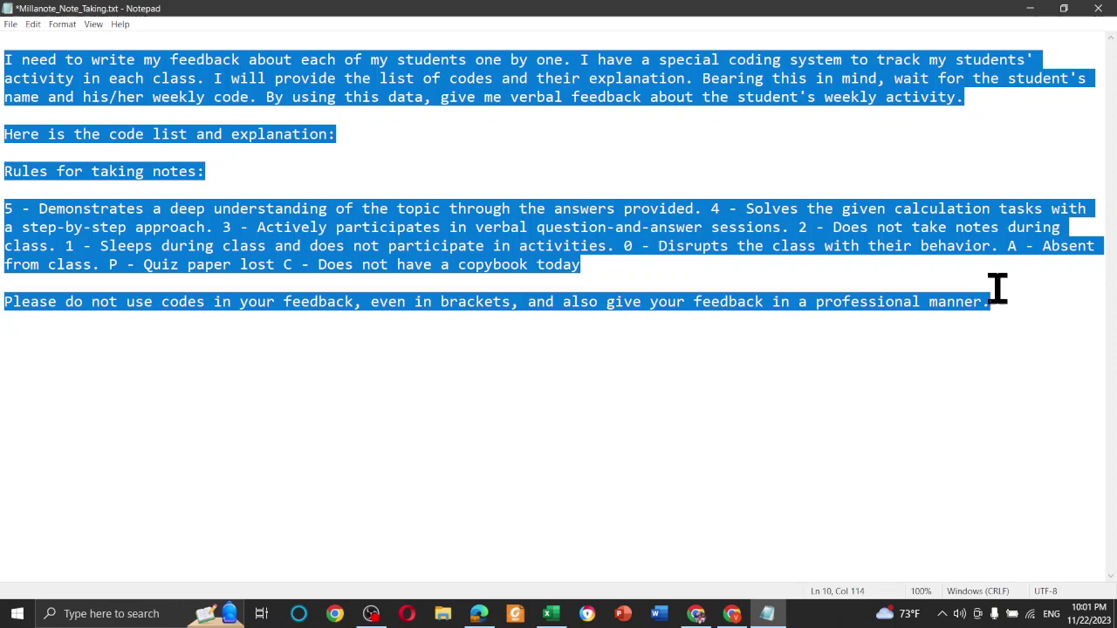
Send ChatGPT the greeting 'Hi! How are you doing?'
left_click(480, 615)
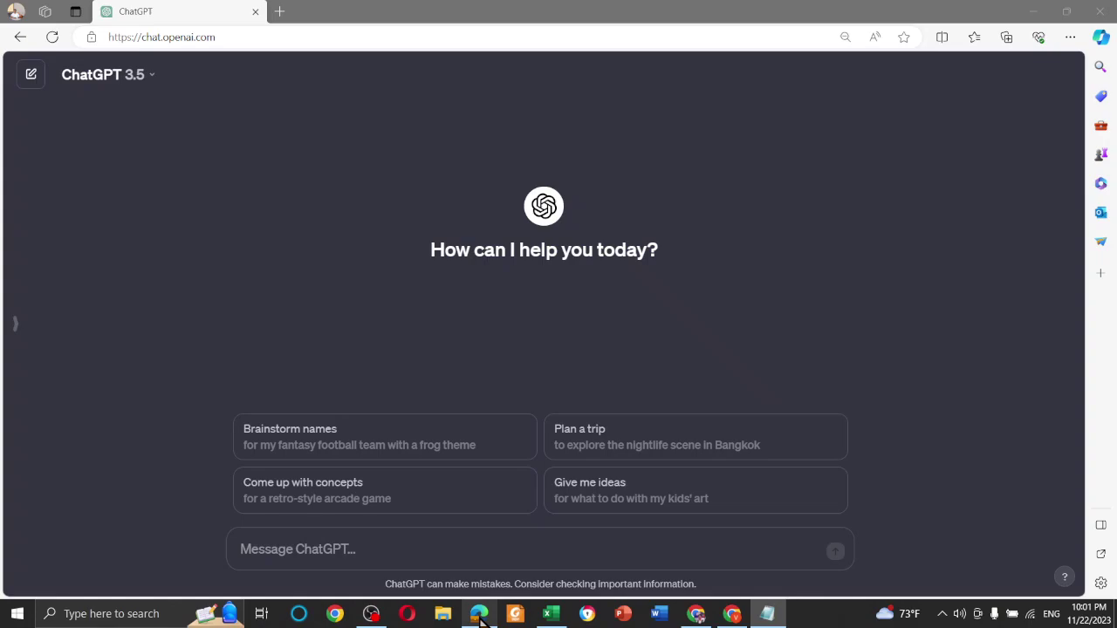
left_click(355, 551)
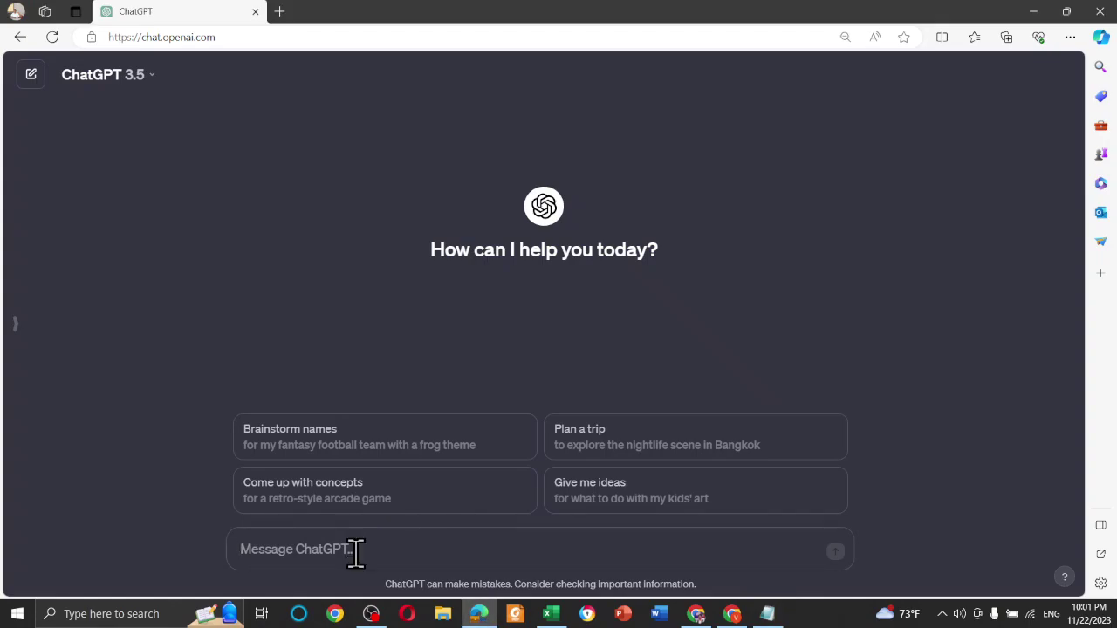
type("hi")
key("BackSpace")
key("BackSpace")
type("Hi! Hw")
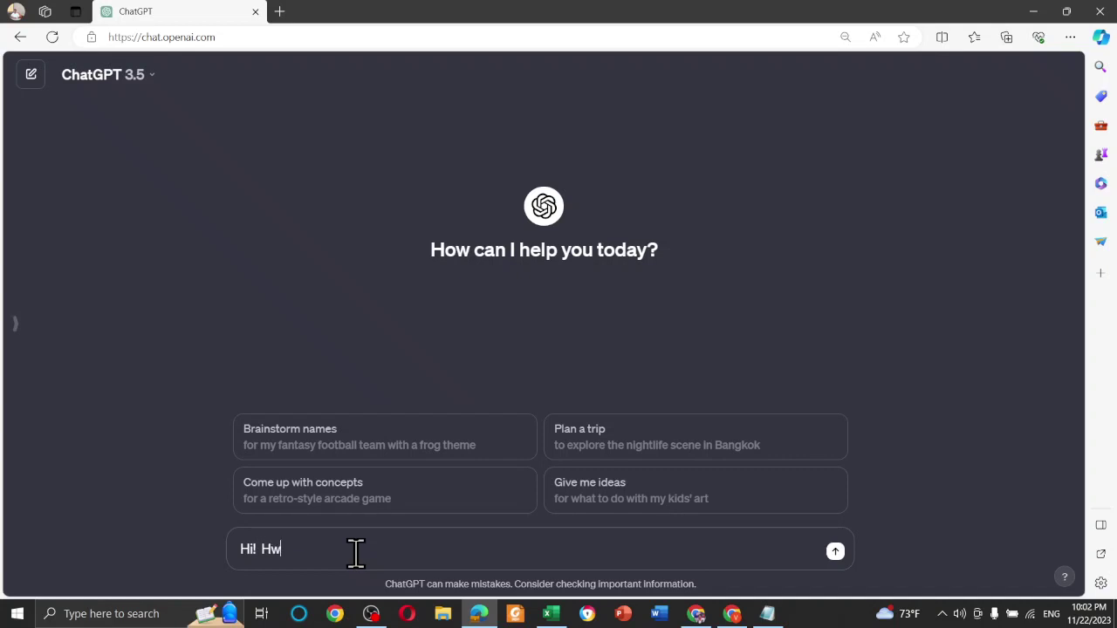
key("BackSpace")
type("ow are")
key("Tab")
key("Return")
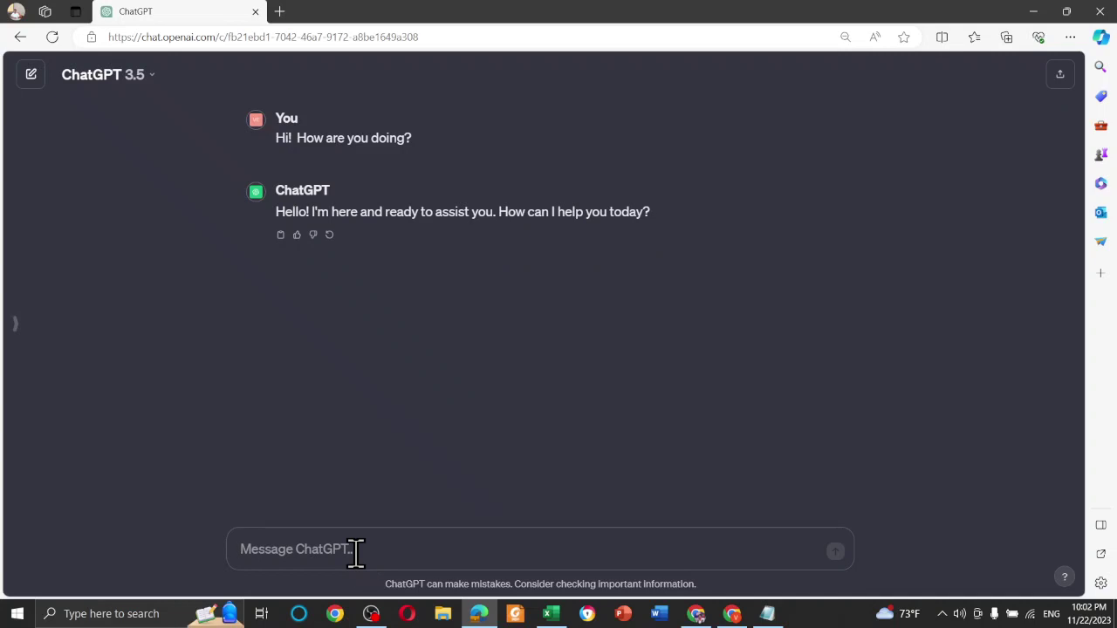
Paste and send the coded feedback instructions prompt
key("ctrl+v")
scroll(486, 511, "down", 1)
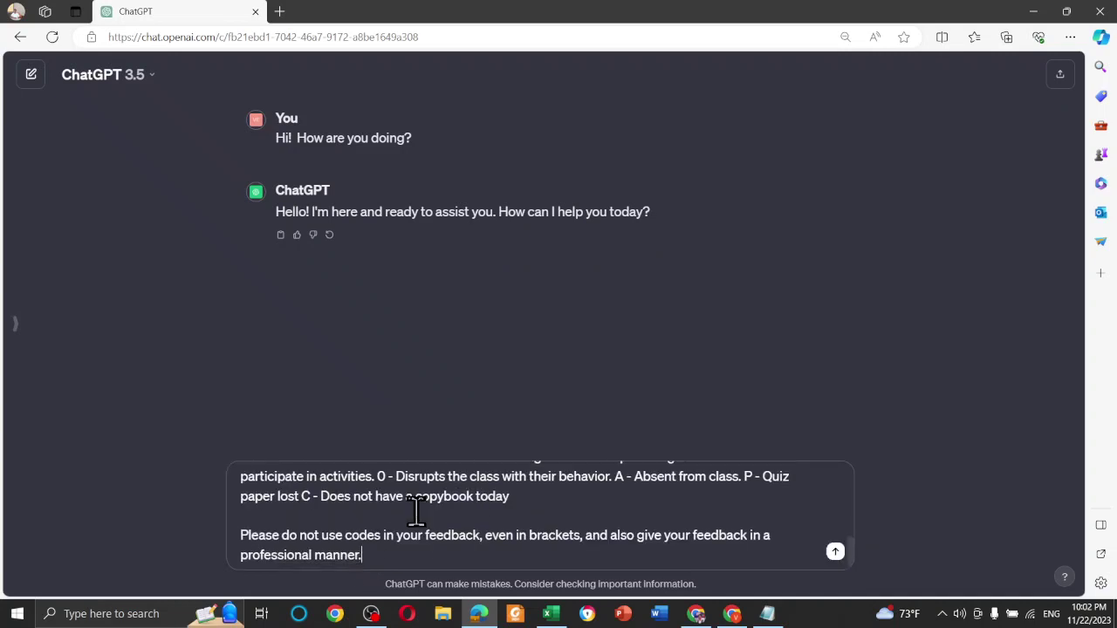
key("Return")
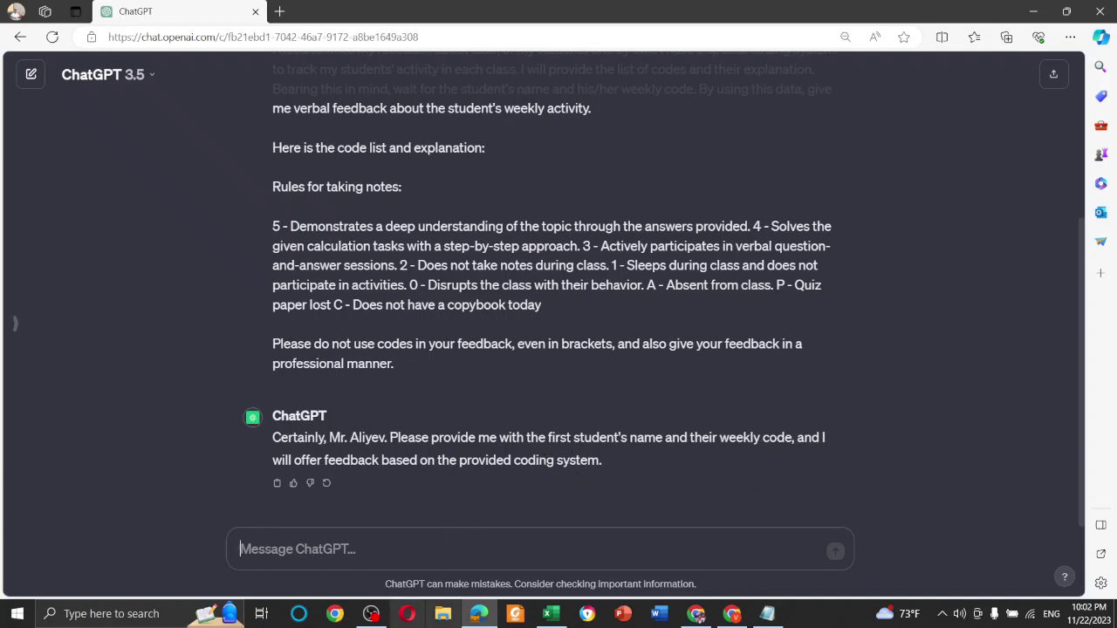
Select the full student name in cell B33 of the grade table for copying
left_click(551, 614)
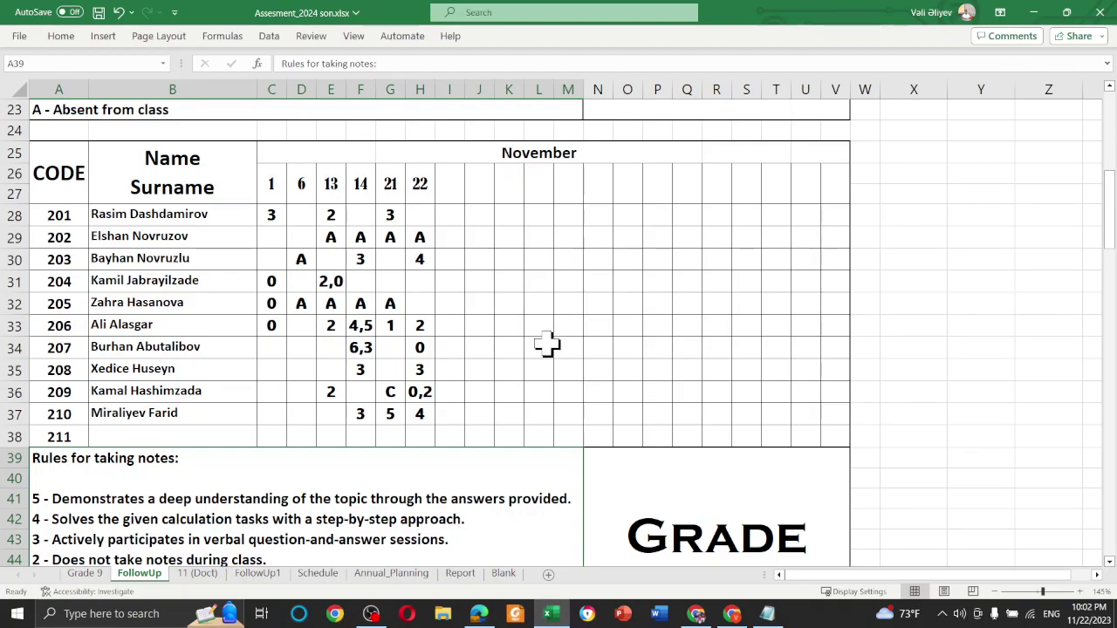
left_click(166, 326)
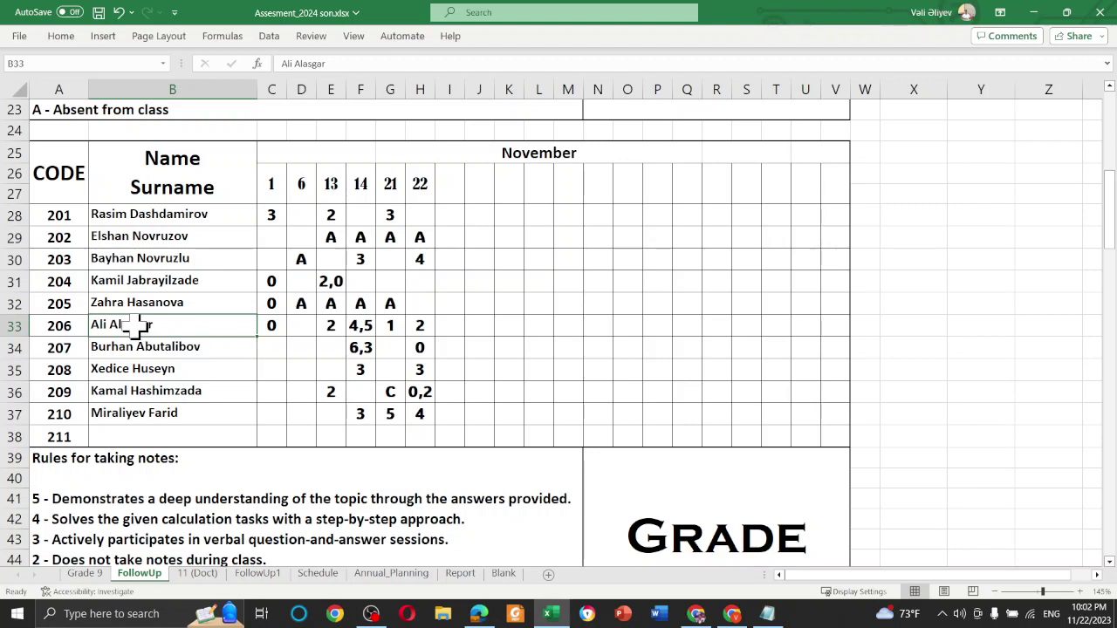
double_click(209, 325)
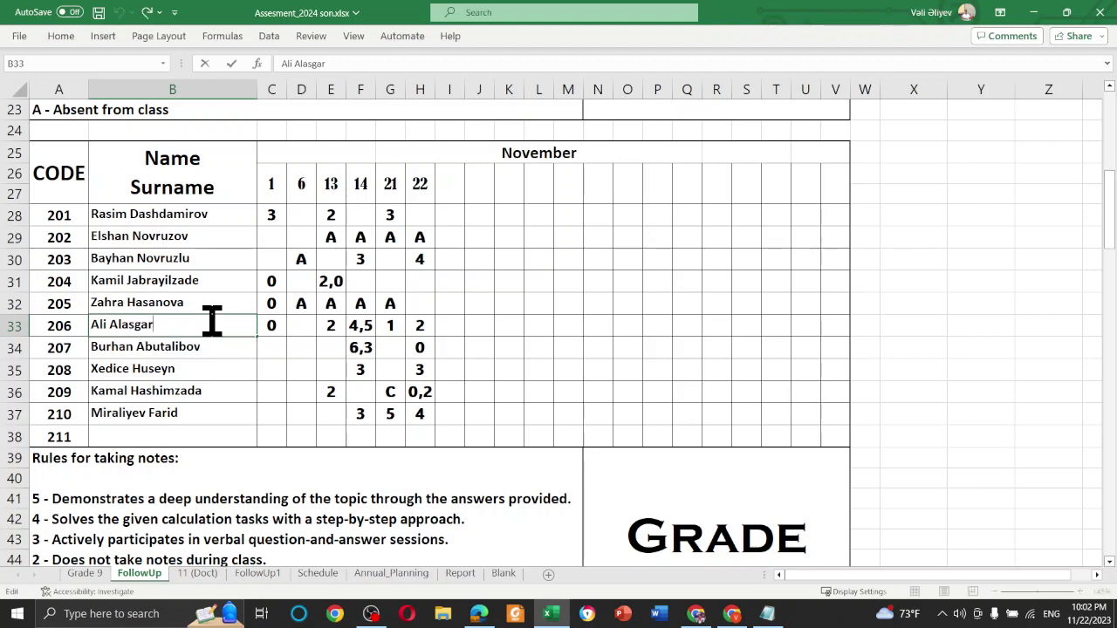
key("shift+Home")
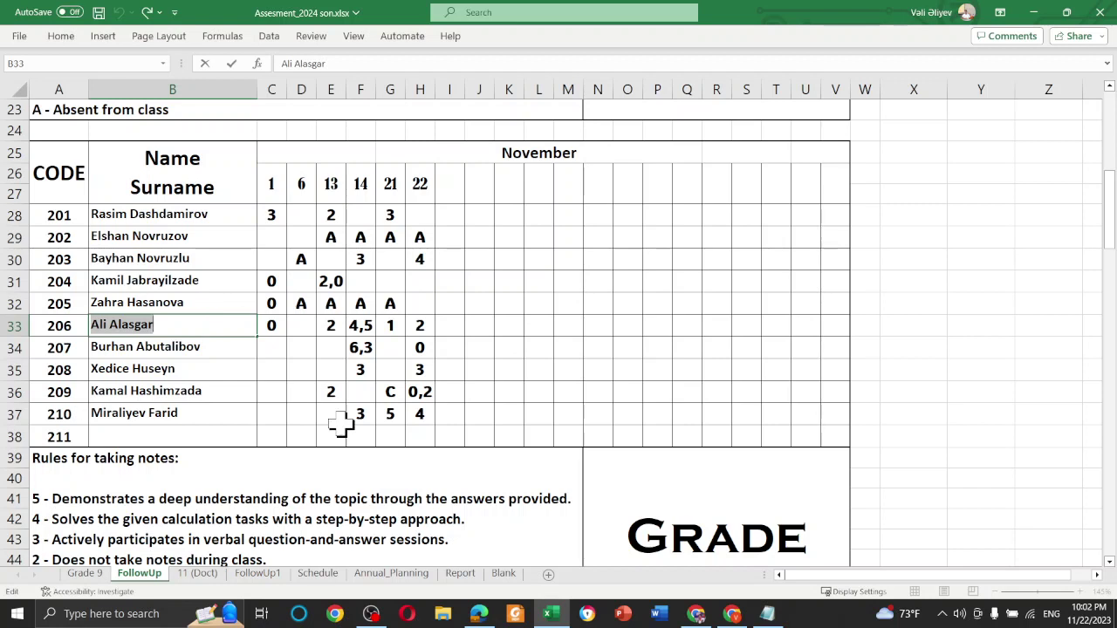
Draft a message with a 'Student:' line holding the student's name and a 'Weekly code' label beneath
left_click(551, 621)
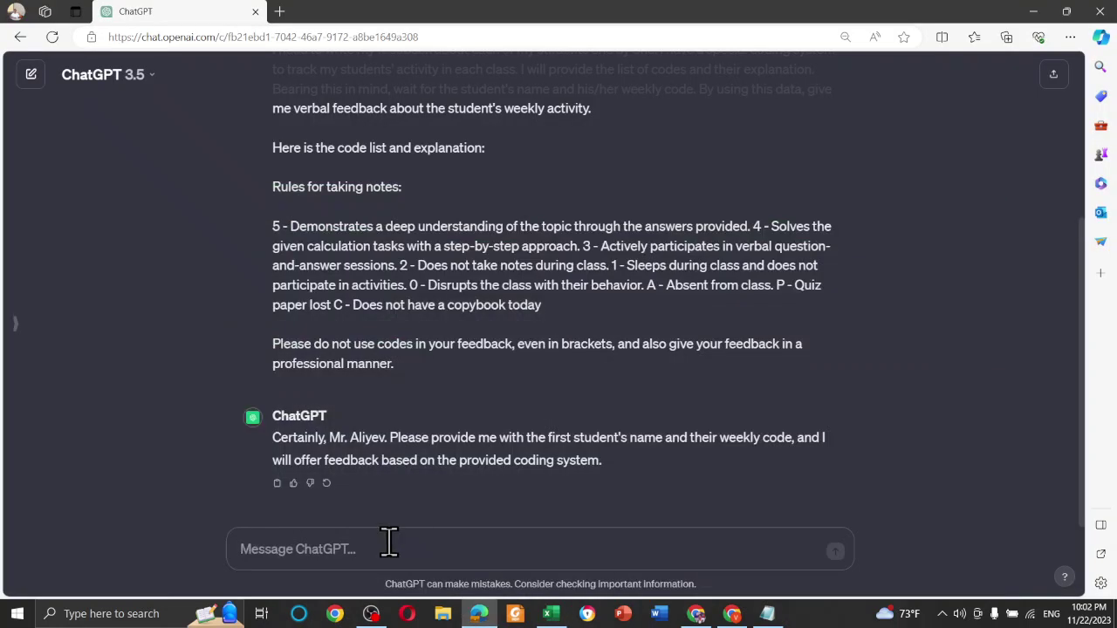
left_click(362, 553)
type("Stu")
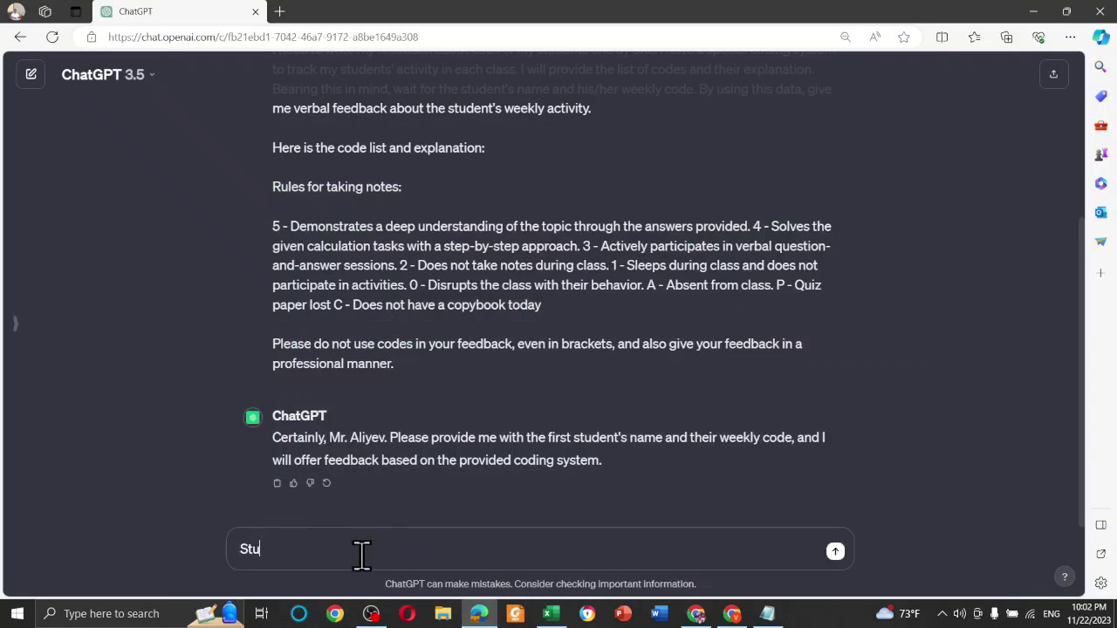
key("shift+Return")
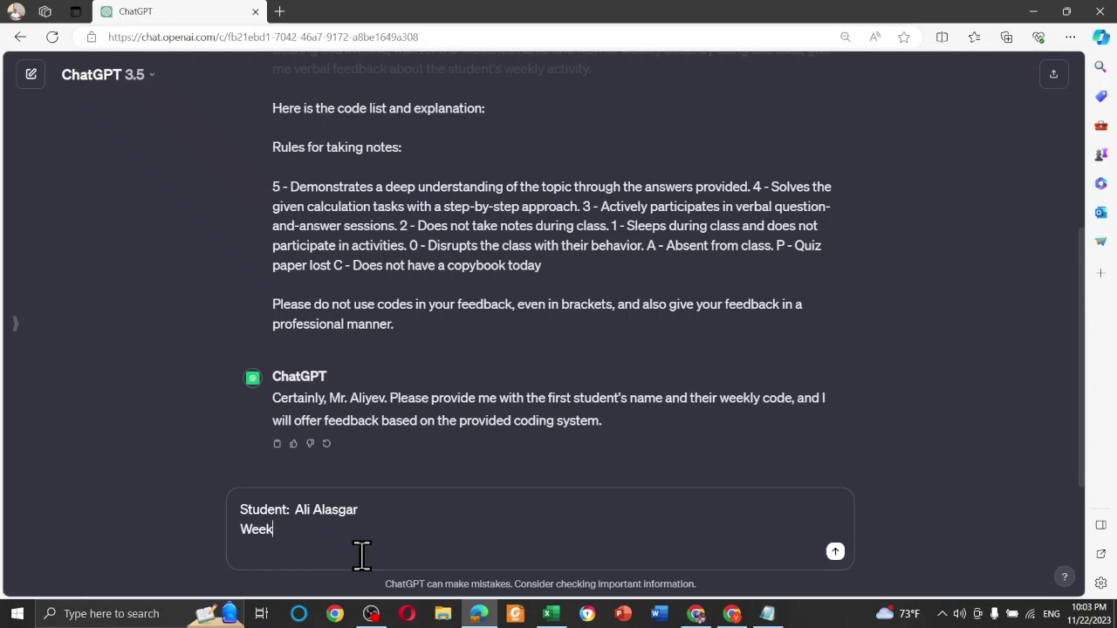
type("Weekly codes:")
Bring back the grade table, leaving cell B33 unchanged, to read student 206's marks
left_click(551, 613)
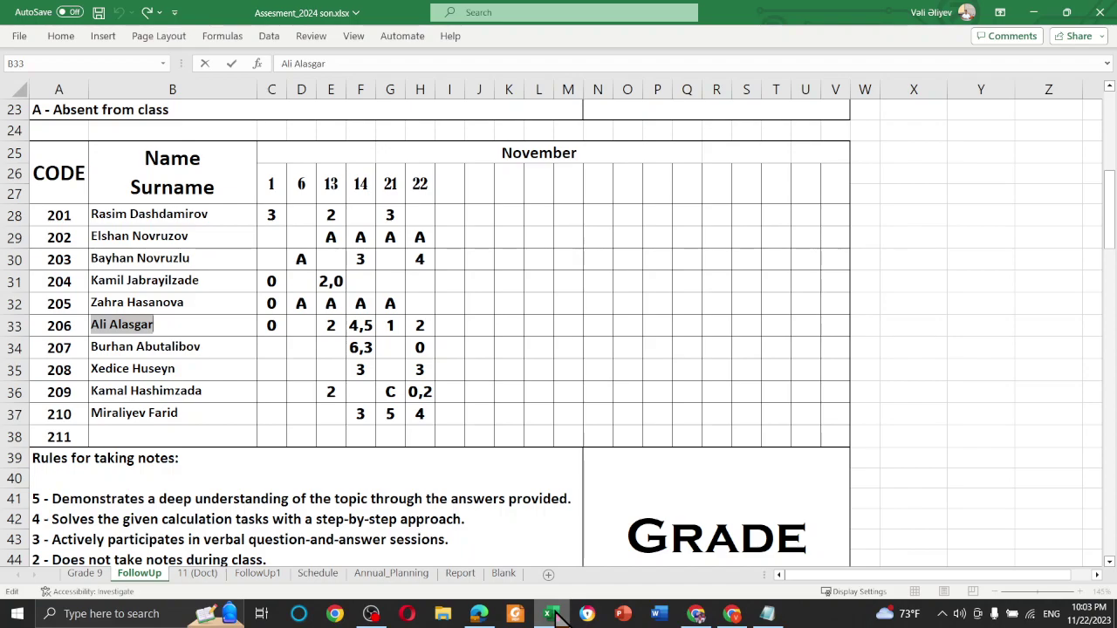
left_click(241, 351)
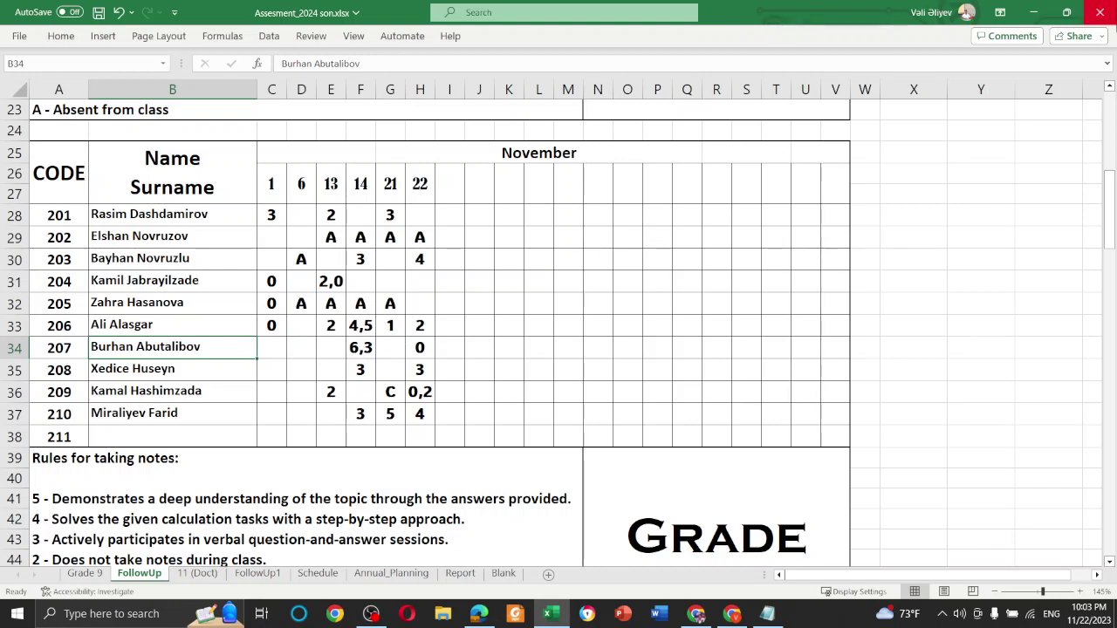
Return to the chat draft and list the weekly codes as 0, 1, 2, 4, 5
left_click(1039, 11)
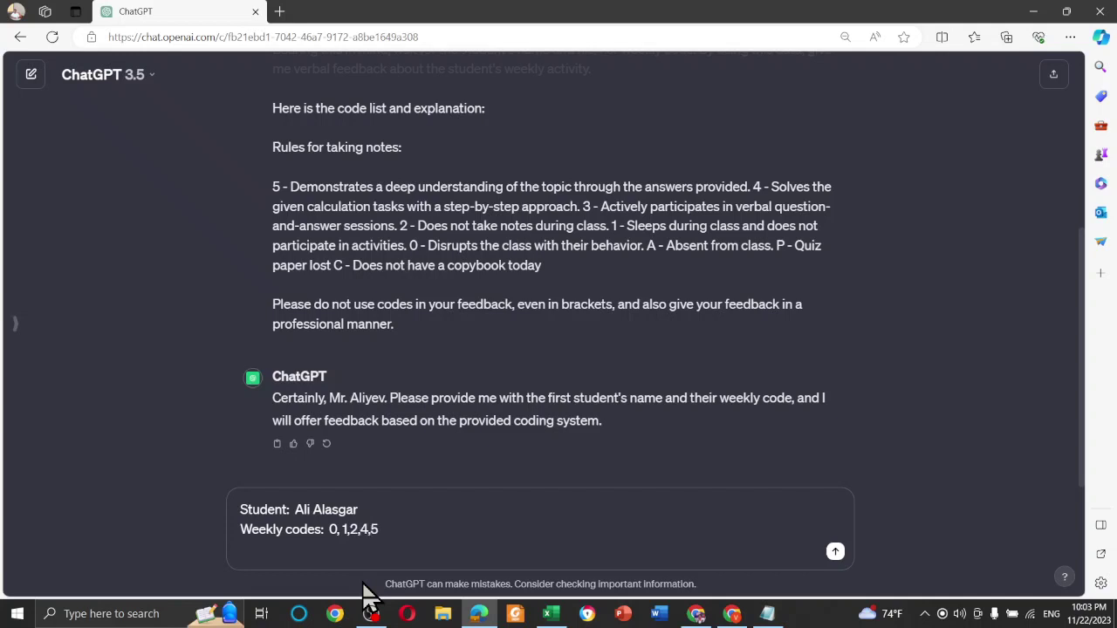
key("Right")
key("Right")
key("Right")
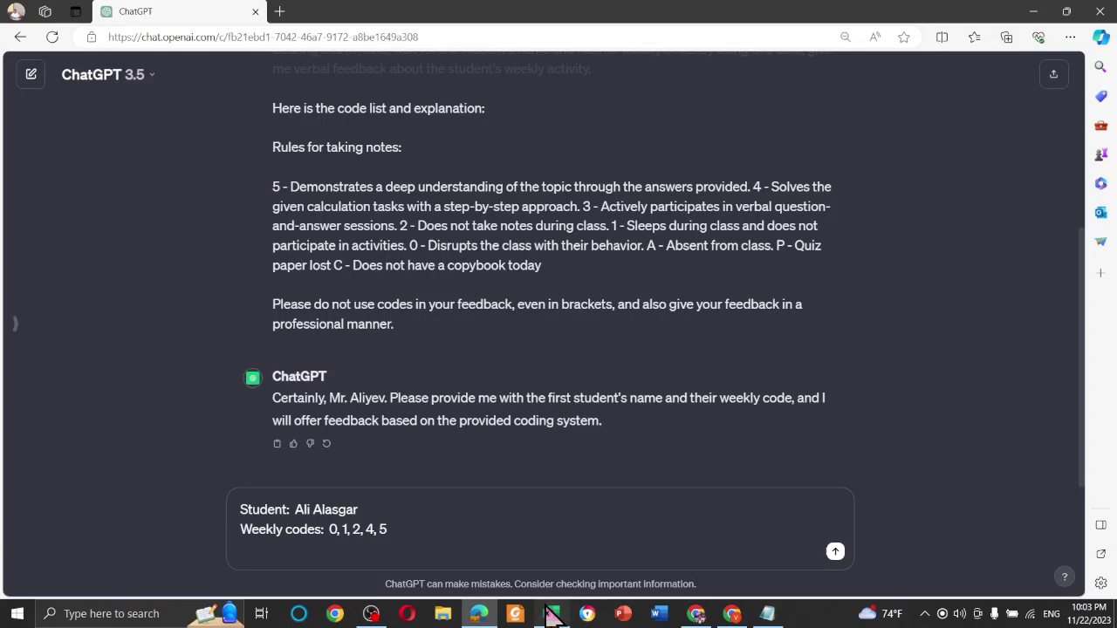
left_click(550, 614)
left_click(464, 349)
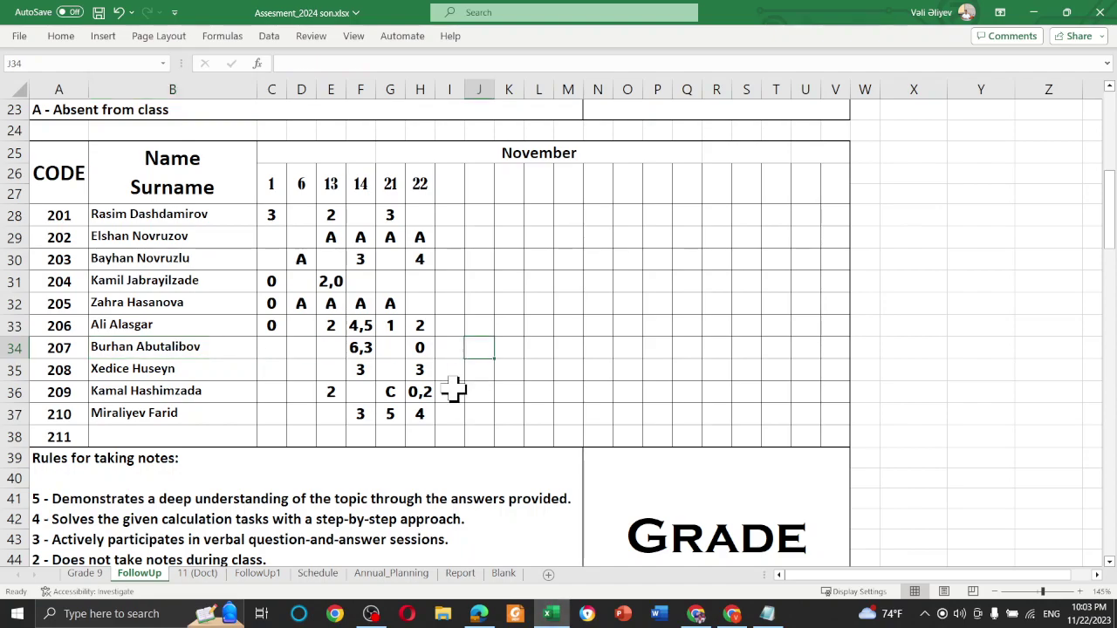
left_click(122, 219)
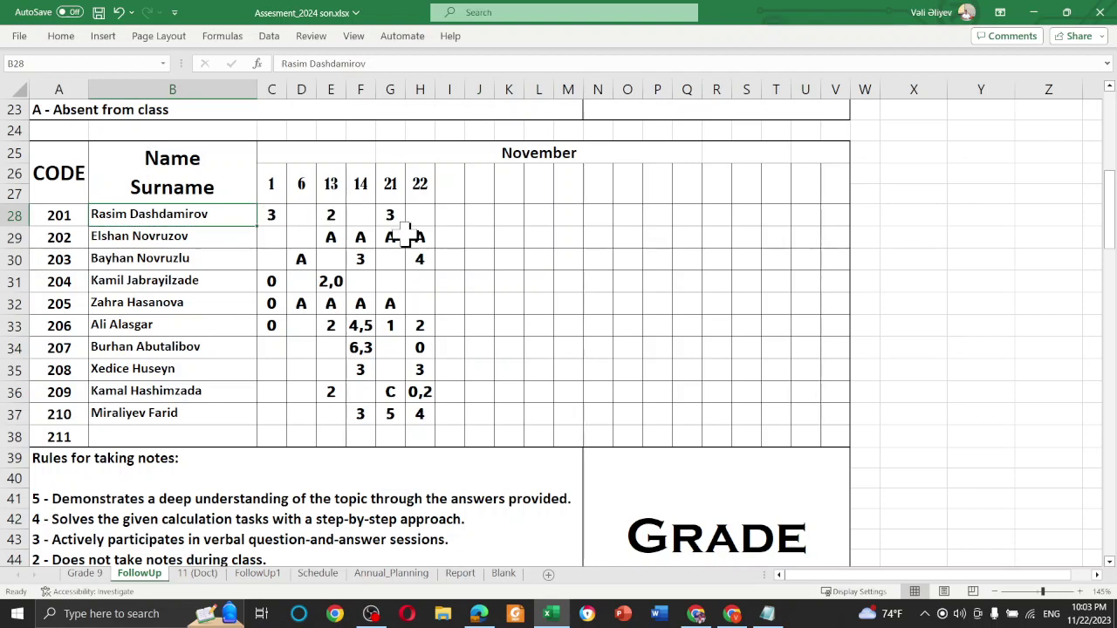
left_click_drag(272, 177, 302, 440)
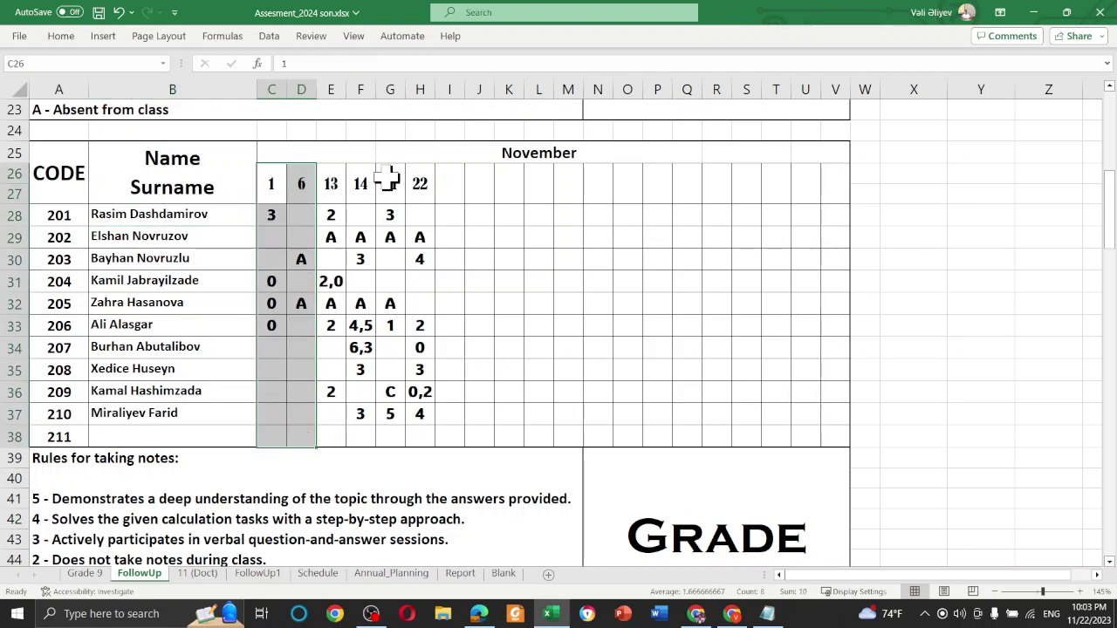
left_click_drag(337, 181, 346, 437)
left_click_drag(393, 179, 419, 425)
left_click(420, 215)
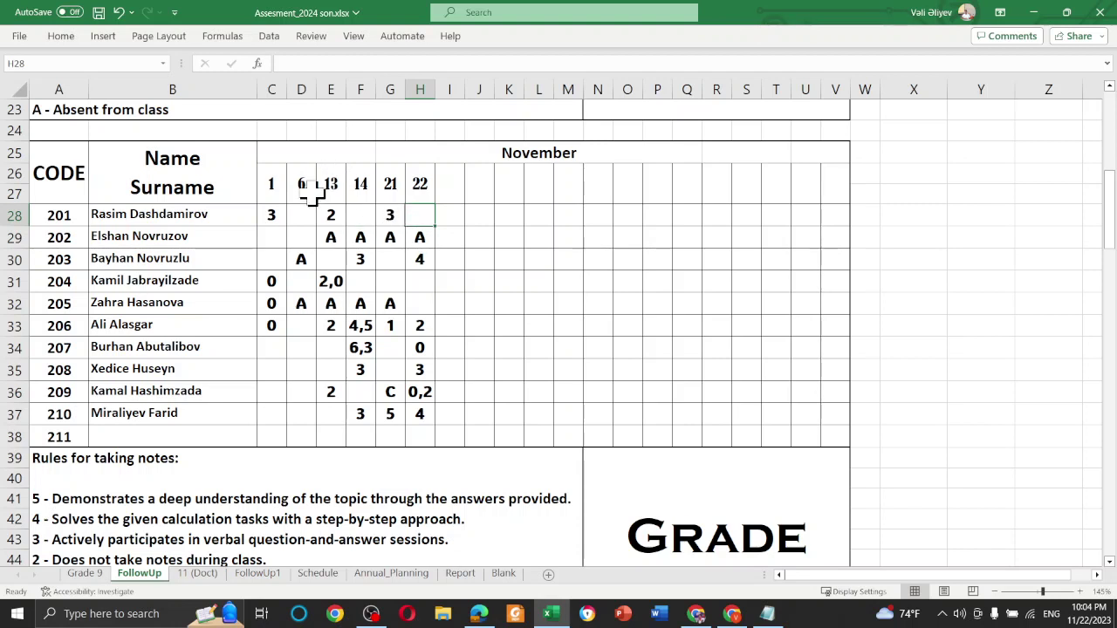
left_click_drag(279, 205, 301, 441)
left_click(301, 330)
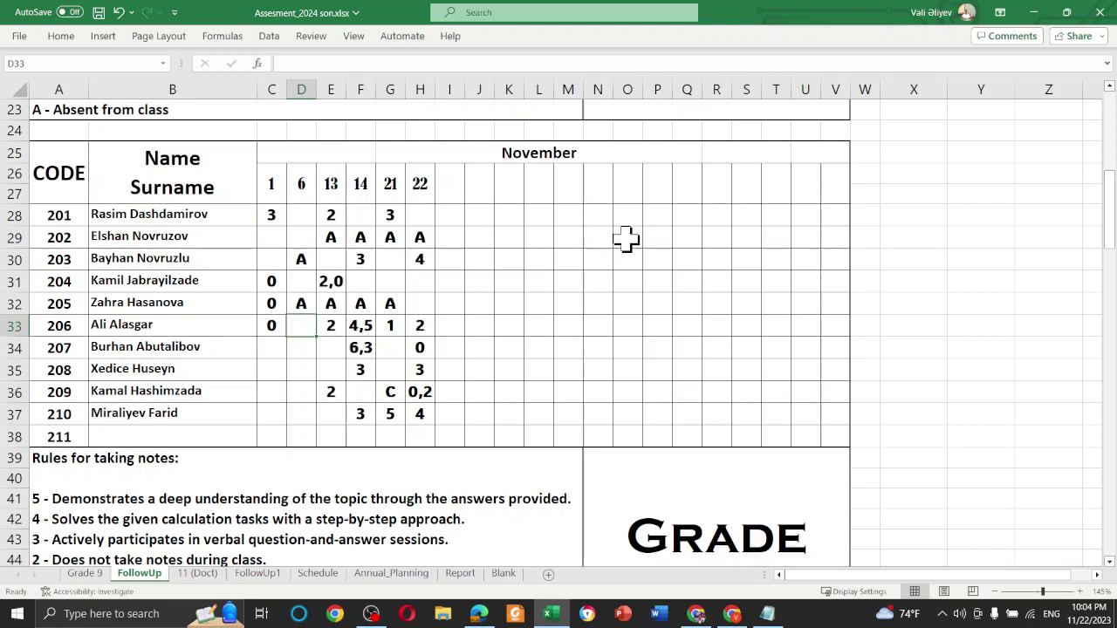
left_click(1035, 12)
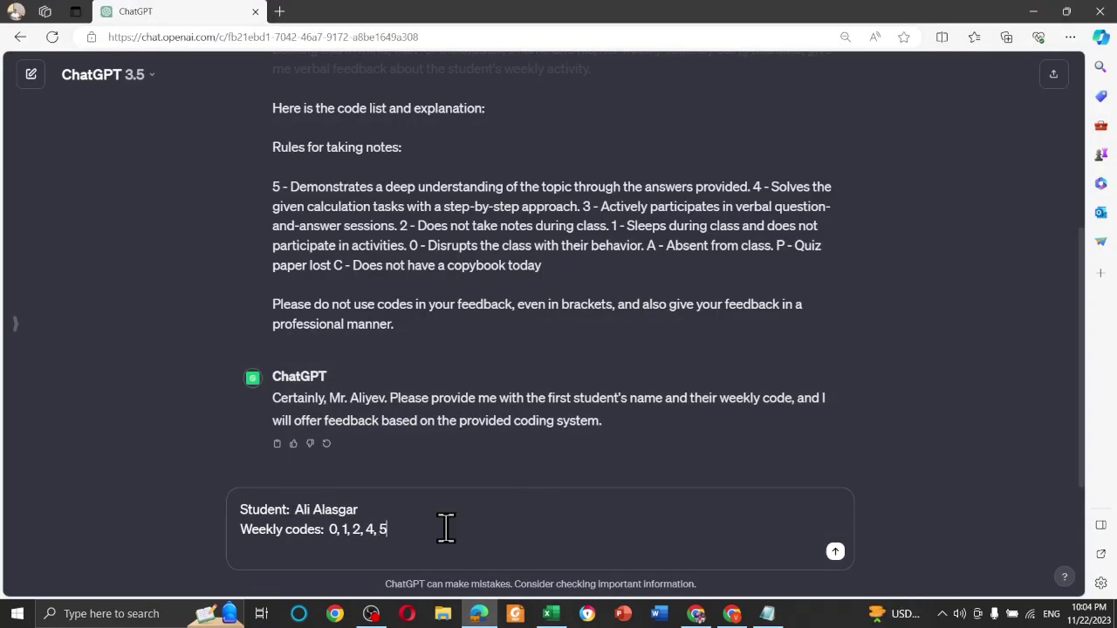
Send the codes, then tell ChatGPT never to mention code numbers since it looks unprofessional
key("Return")
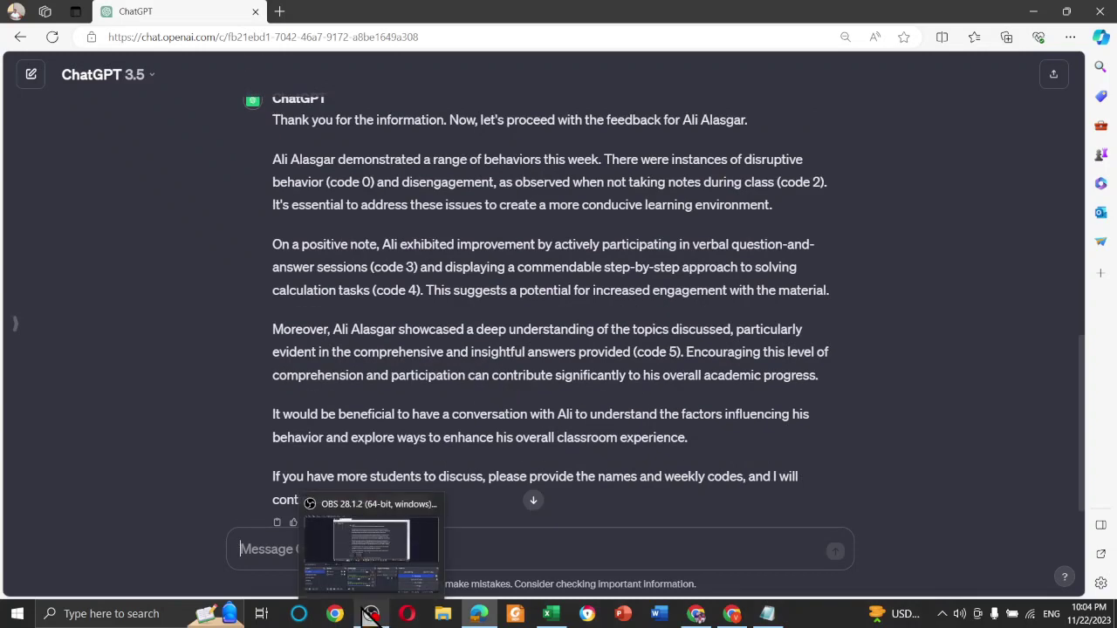
type("Ple")
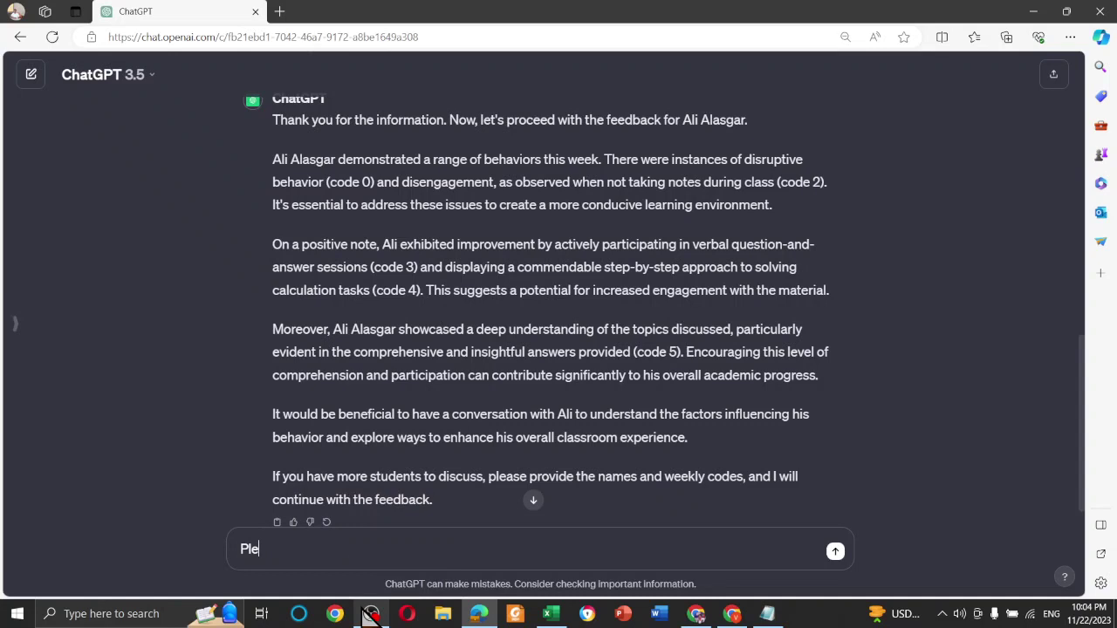
type("ase never mantion ")
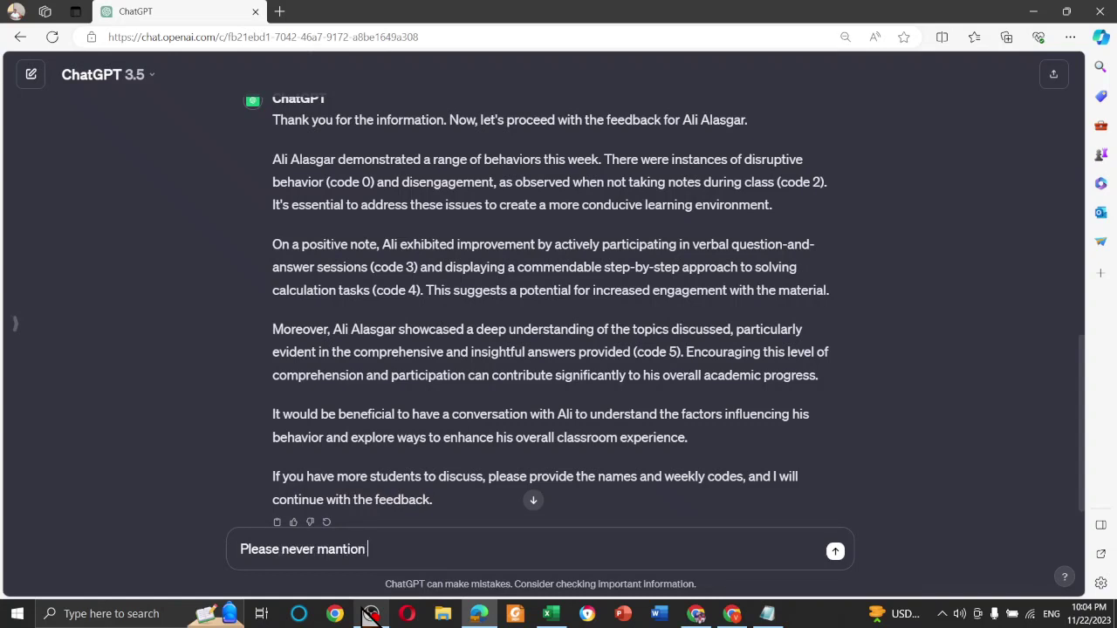
type("code numbers in ")
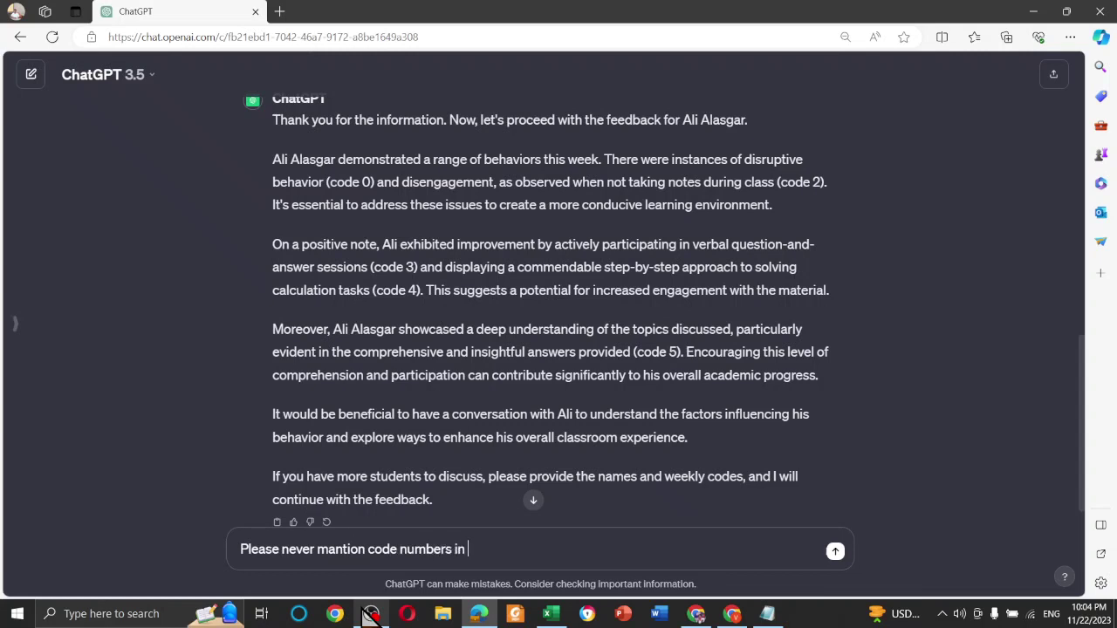
type("your feedback. Eve")
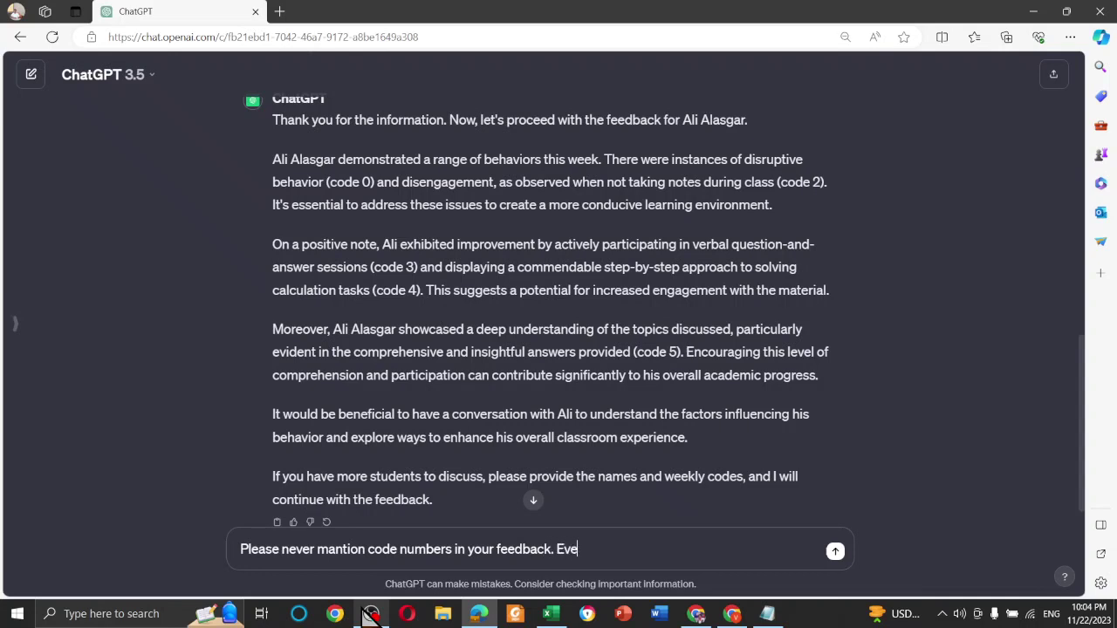
type("n en blackedts")
type(". It does")
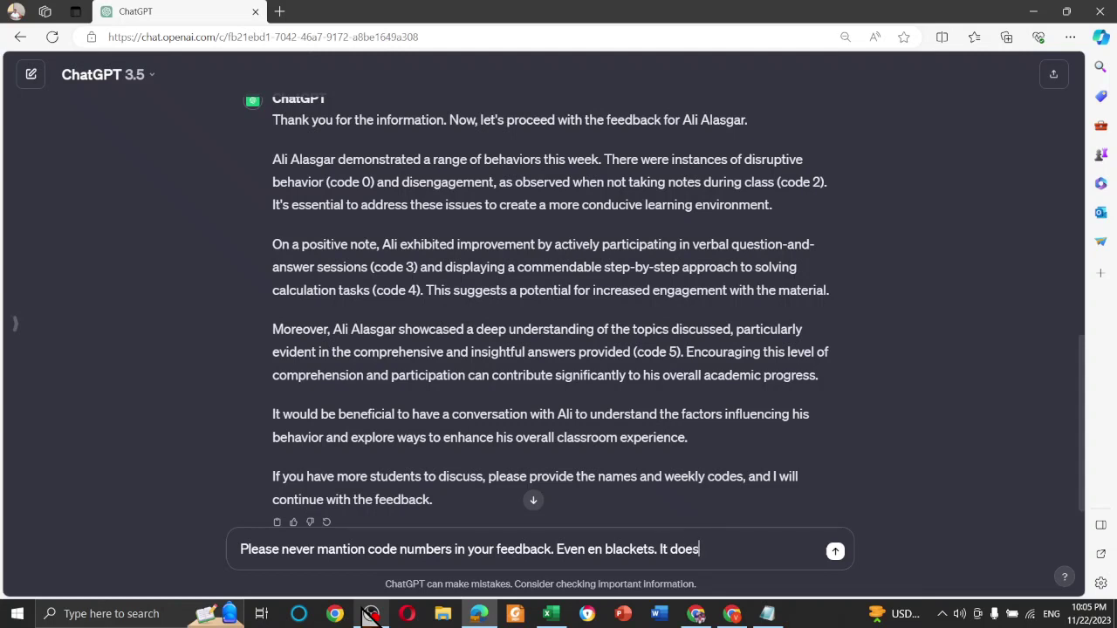
type(" not seen professi")
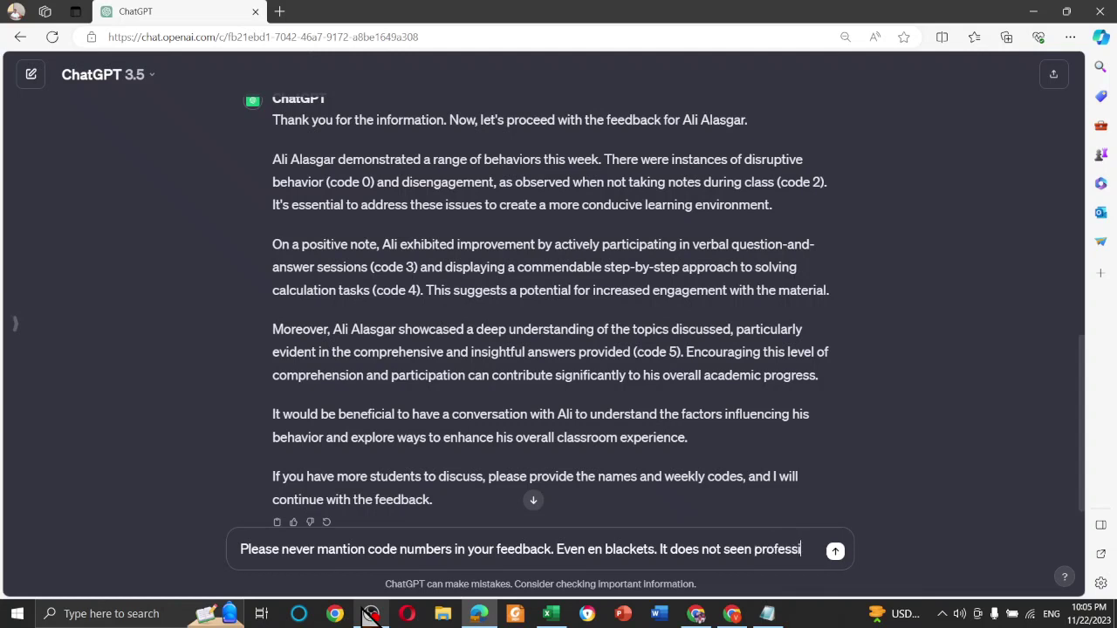
type("onally.")
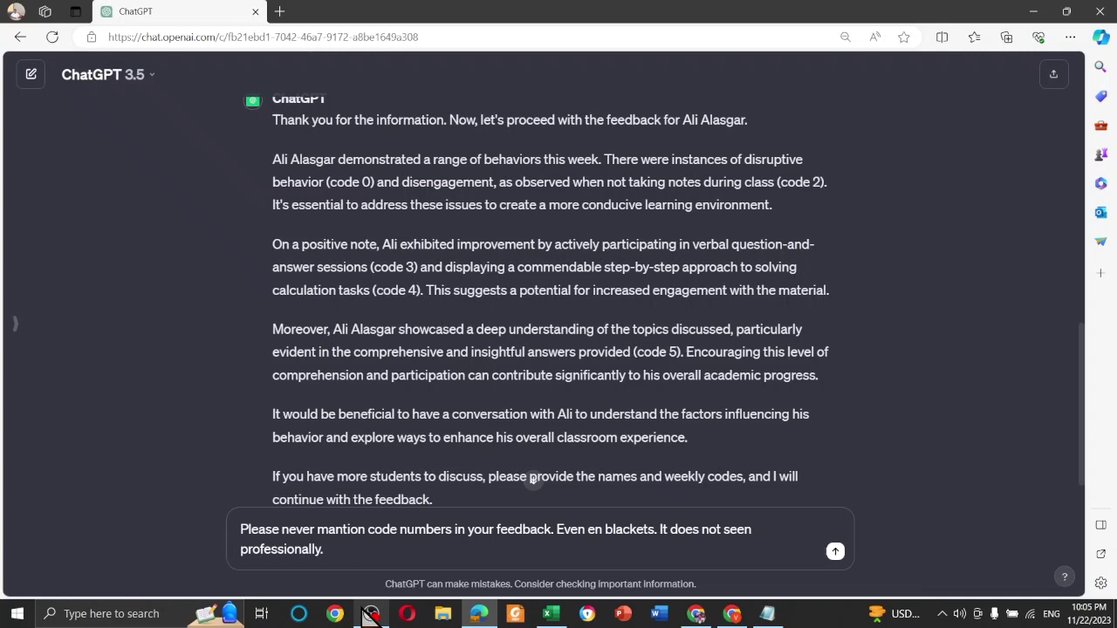
key("Return")
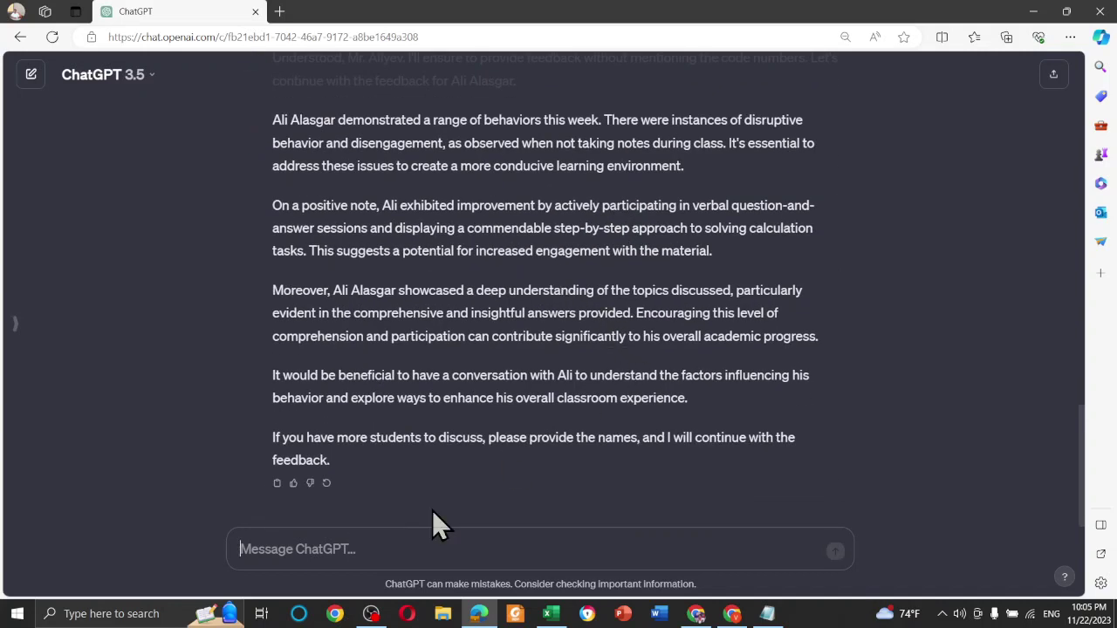
Ask for the feedback as one paragraph, then ask it to leave out the teacher's name
type("Can you")
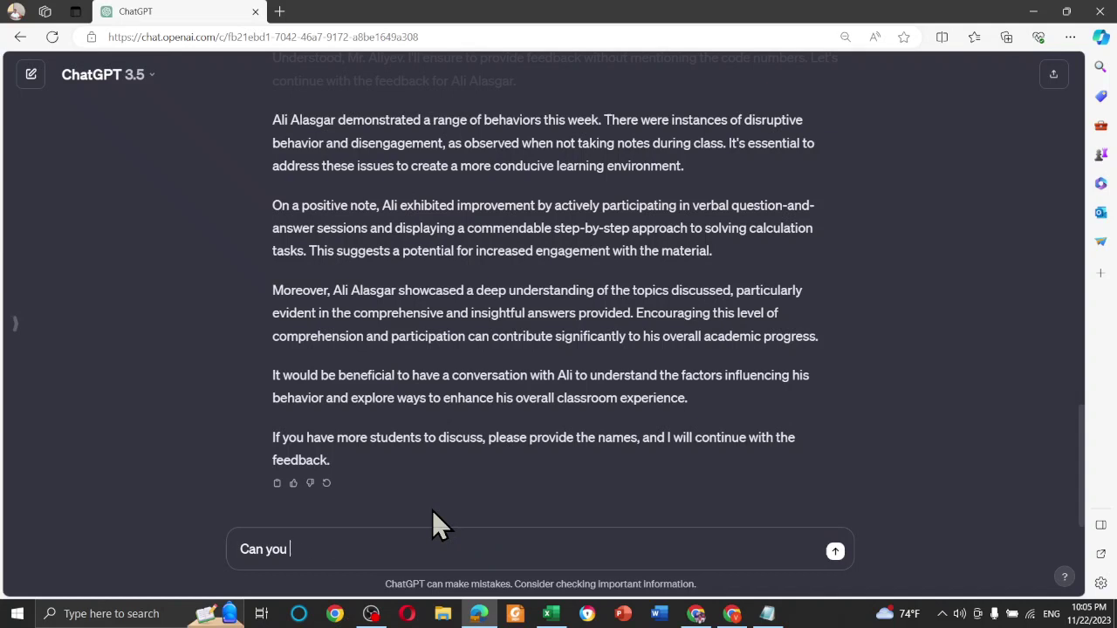
type(" make this in one pa")
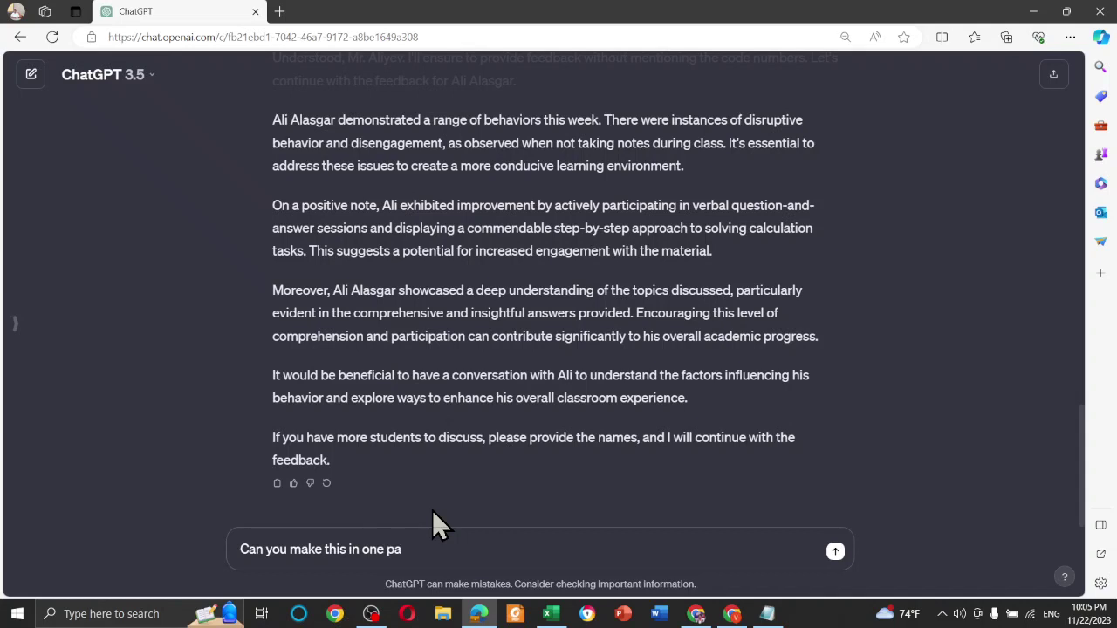
type("ragraph please?")
key("Return")
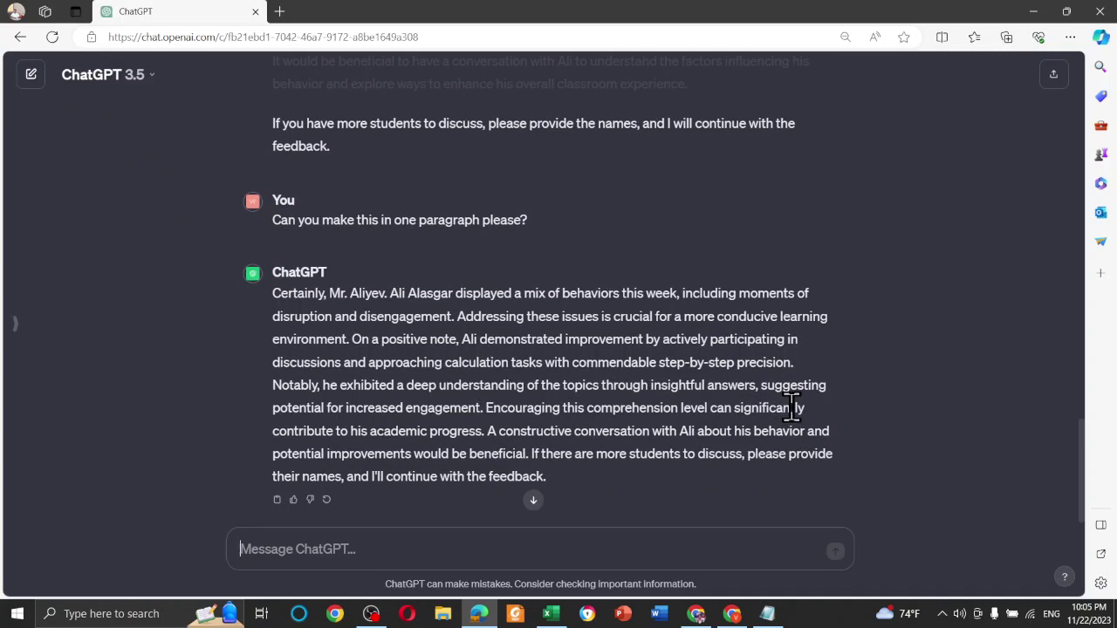
type("Do not")
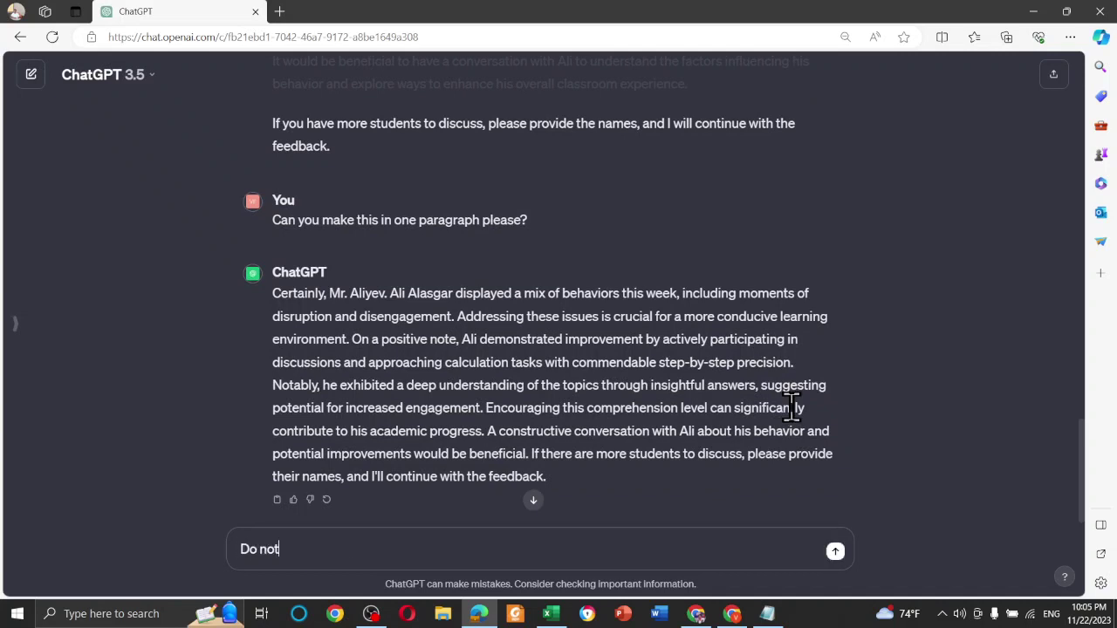
type(" ma")
type("ntion m")
type("y name ")
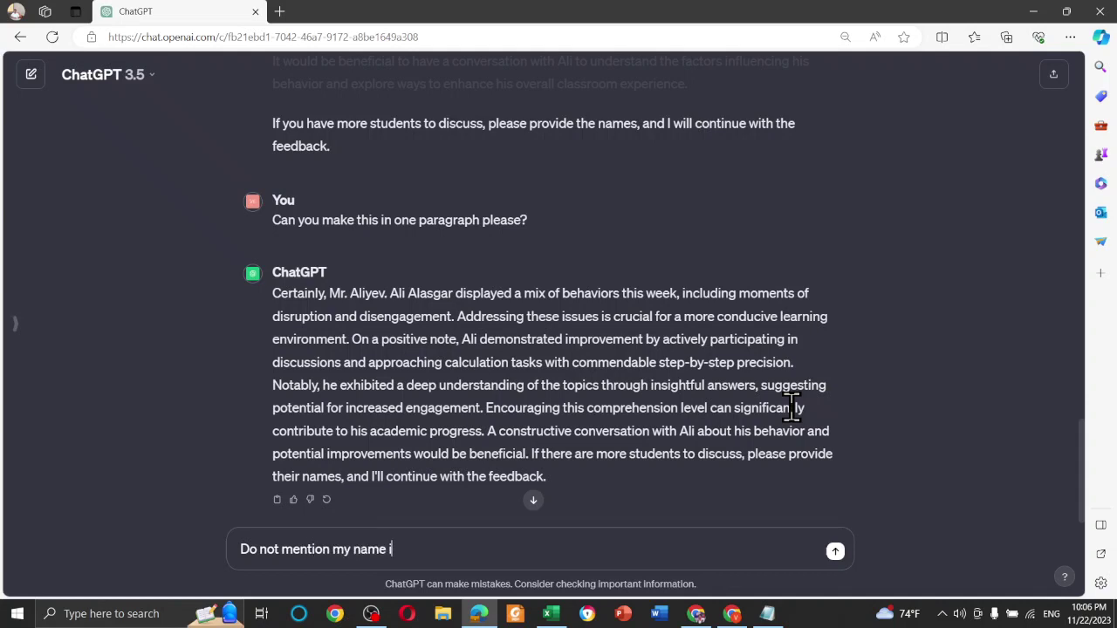
type("in the paragraph")
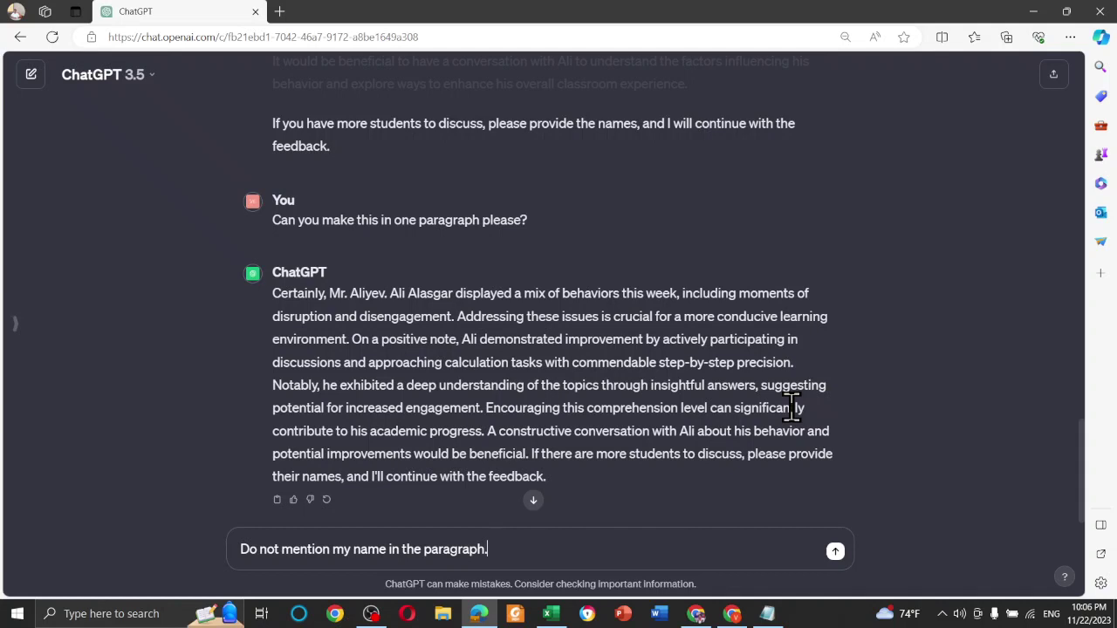
type(".")
key("Return")
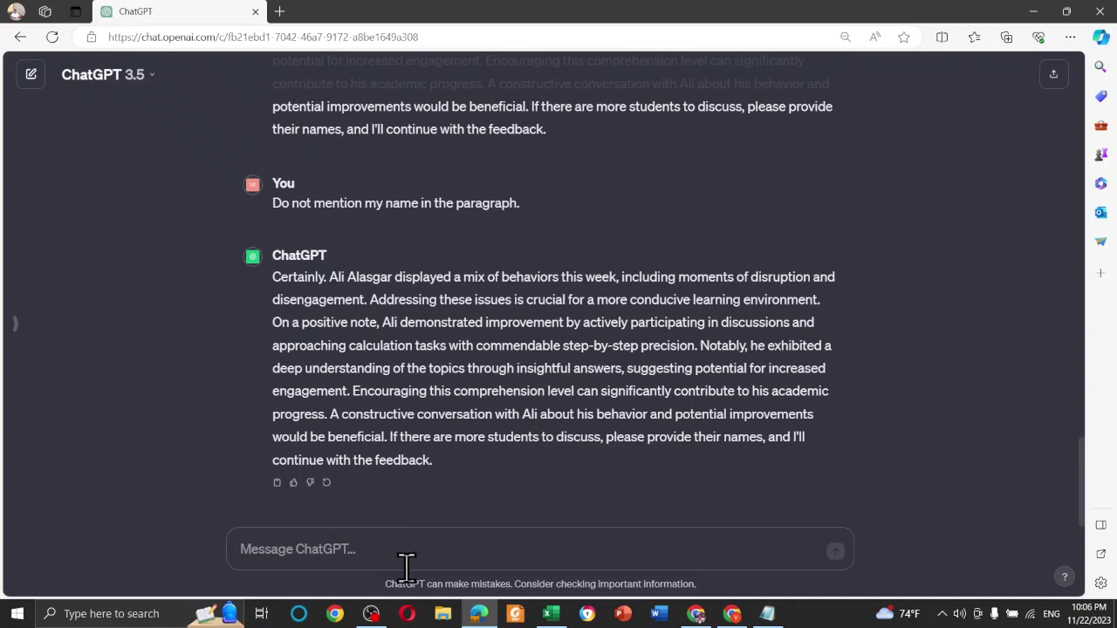
Send 'It is perfect! Do all the rest in the same way. Understood?' and review the reply
type("It")
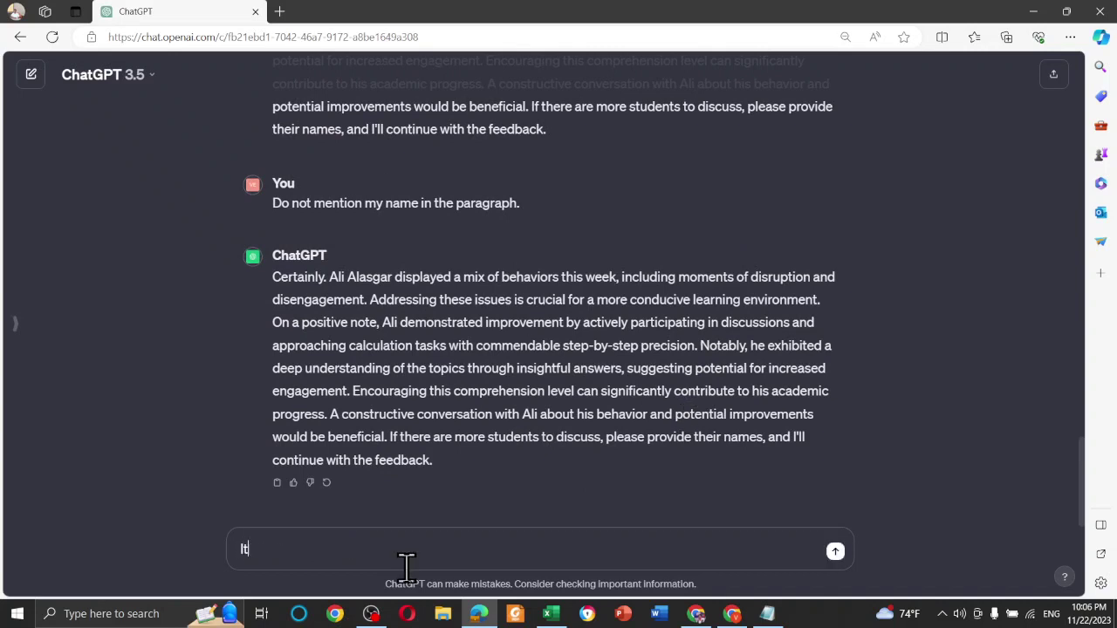
type(" is perfect! Do all the res")
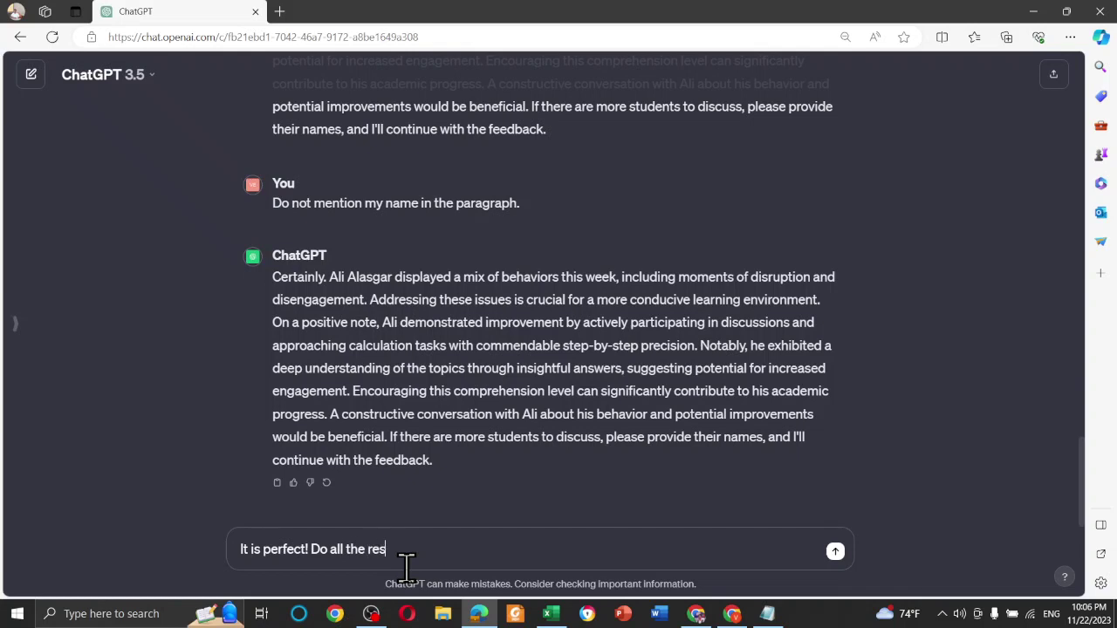
type("t in")
type(" the")
type(" same way>")
type("A")
type("Under")
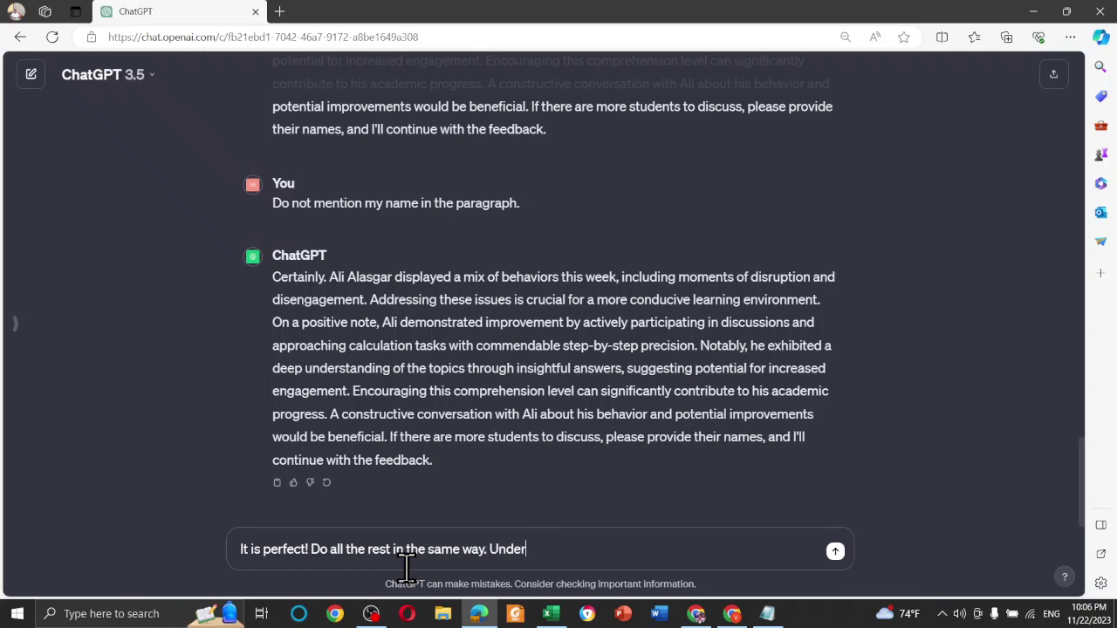
type("stood?")
key("Return")
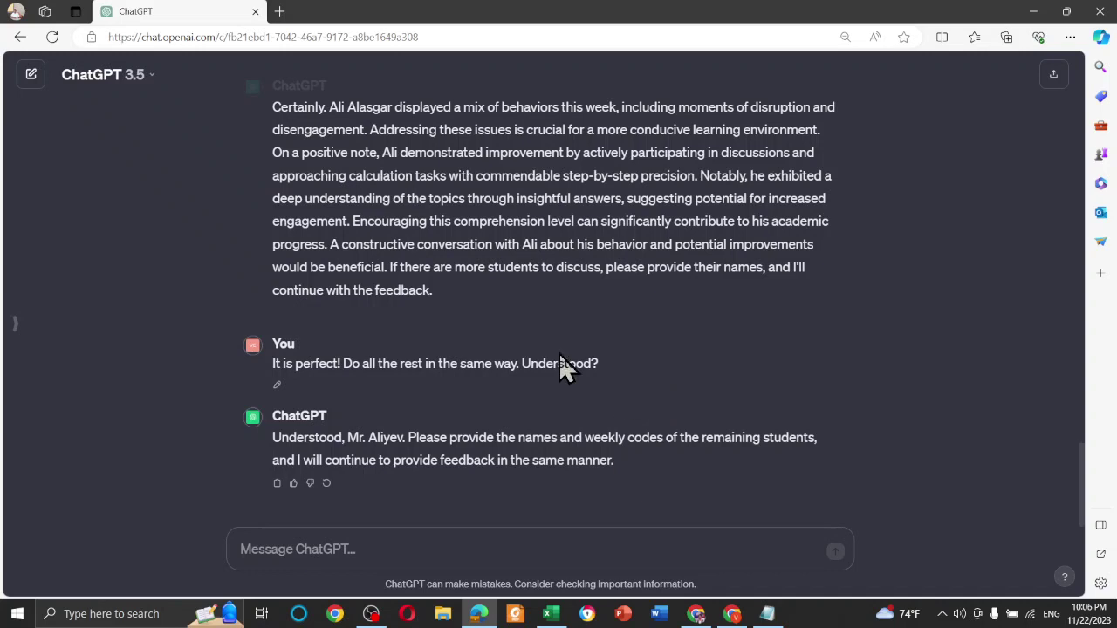
scroll(519, 355, "up", 1)
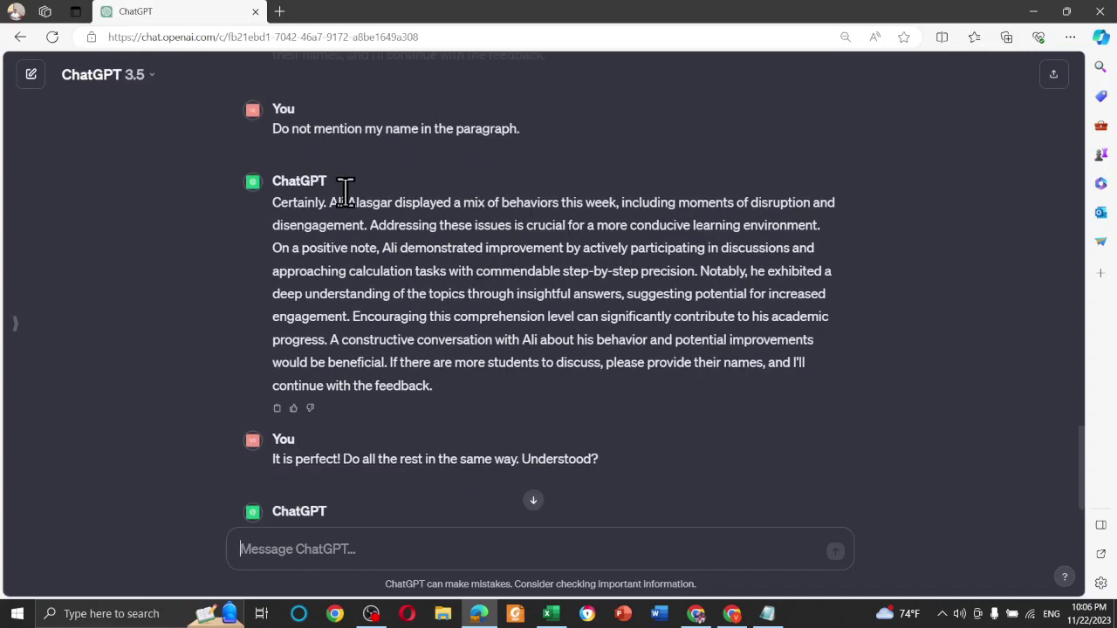
left_click_drag(327, 202, 565, 225)
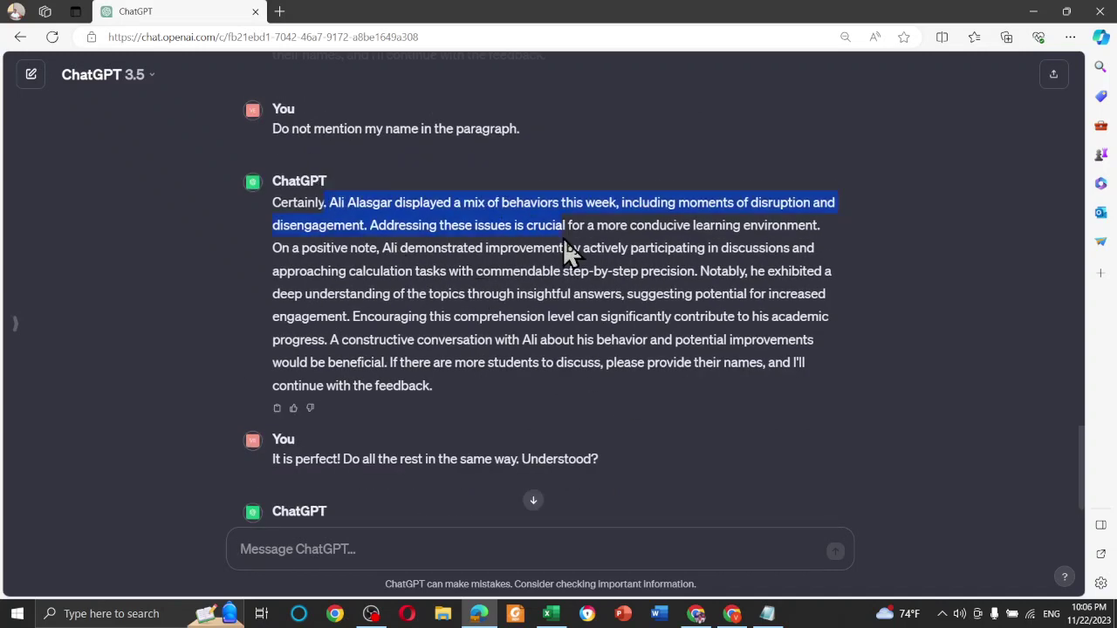
left_click(650, 293)
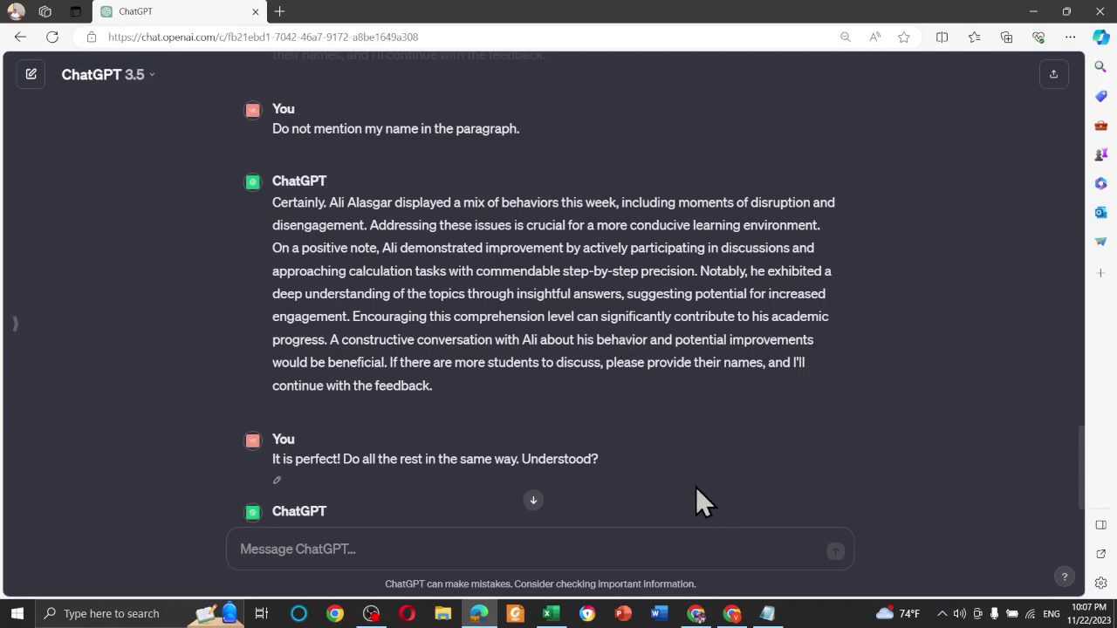
Copy student 209's name from cell B36 of the Excel FollowUp sheet
left_click(552, 614)
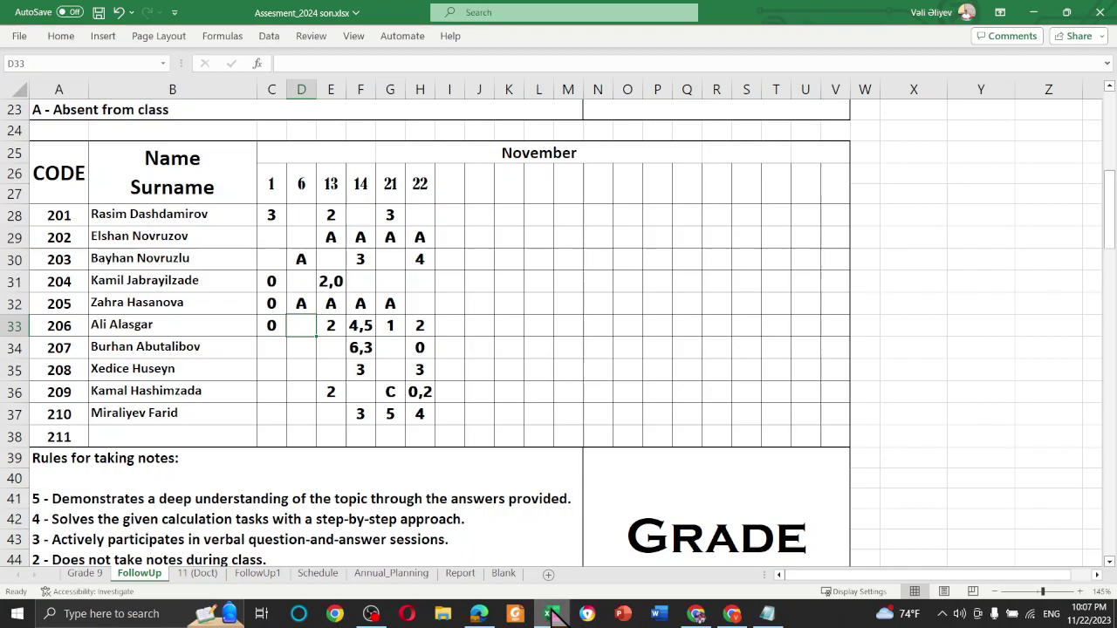
left_click(446, 301)
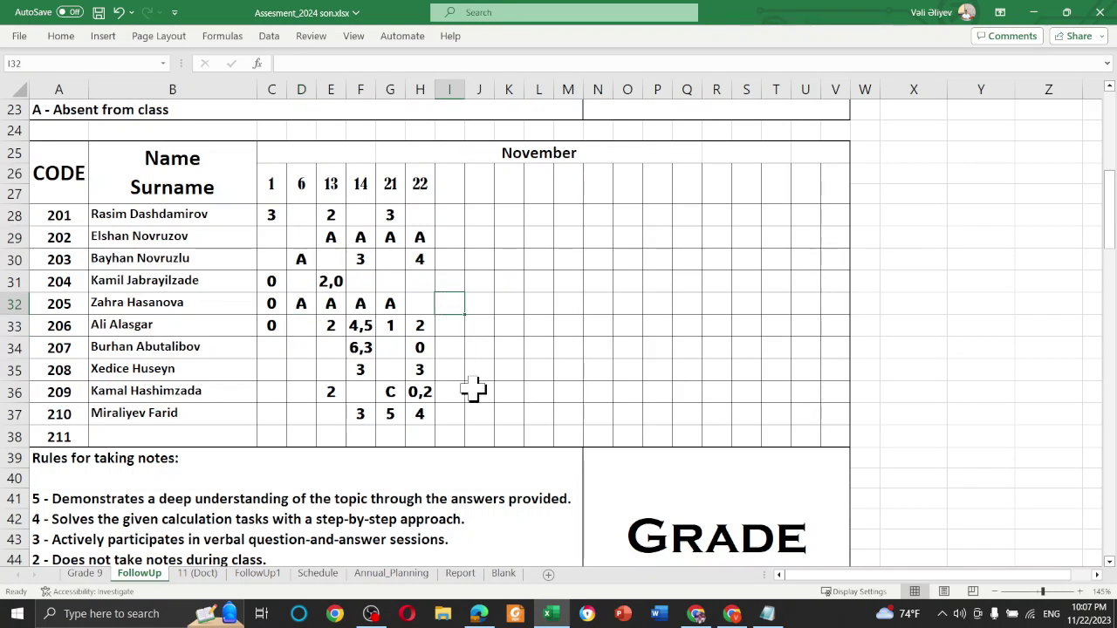
double_click(221, 389)
key("shift+Home")
key("ctrl+c")
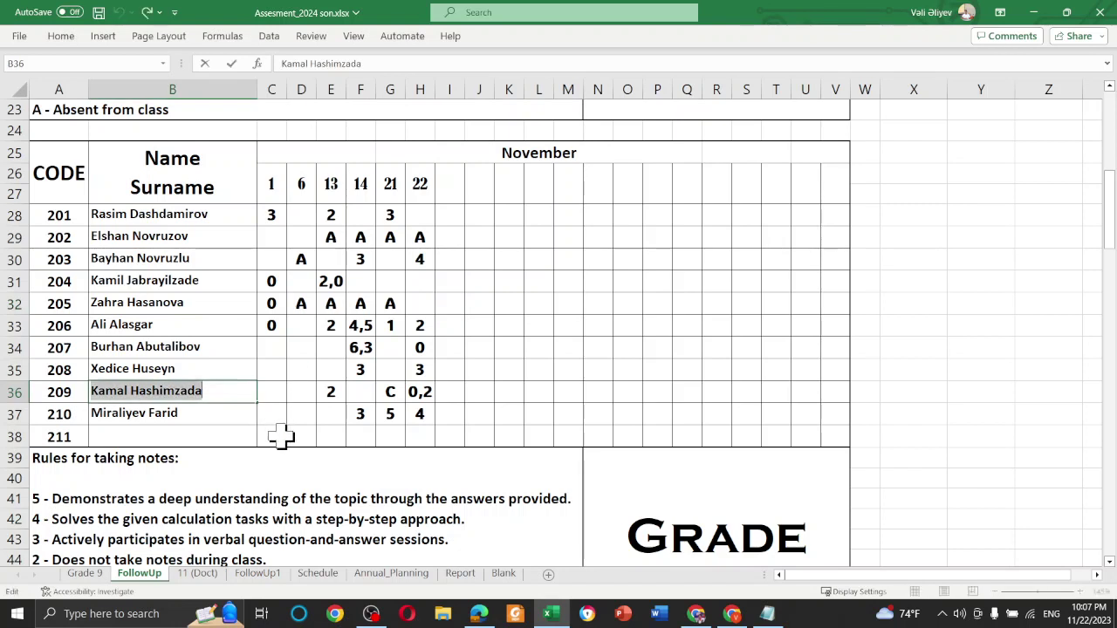
left_click(1034, 12)
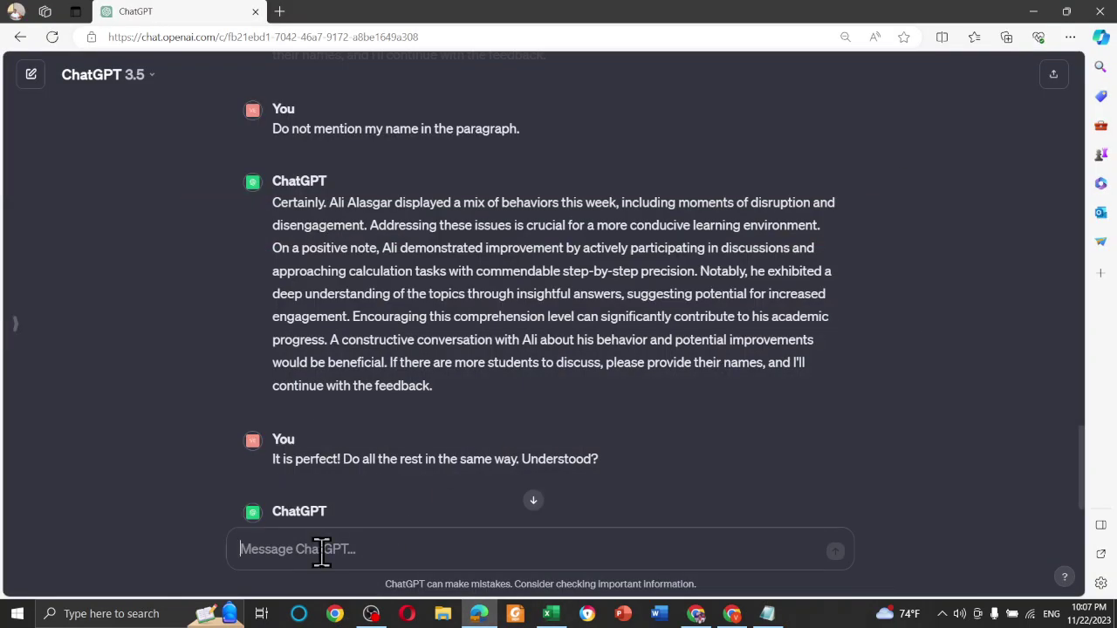
Start a message with 'Student:', the pasted student name, and a 'Weekly codes:' line
type("Student")
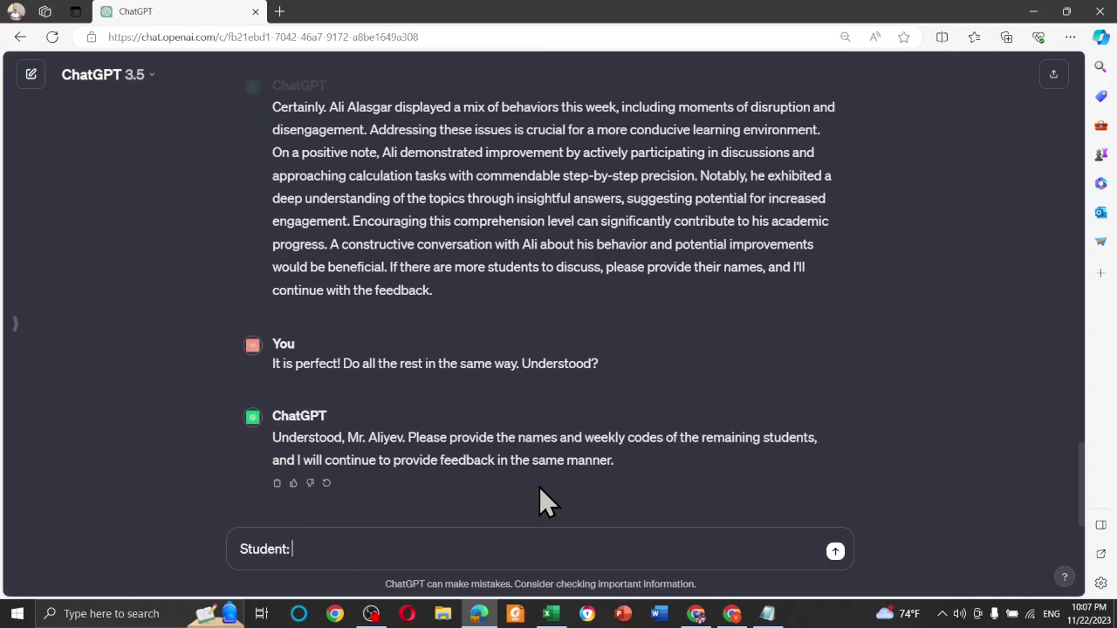
type(":")
key("ctrl+v")
key("shift+Return")
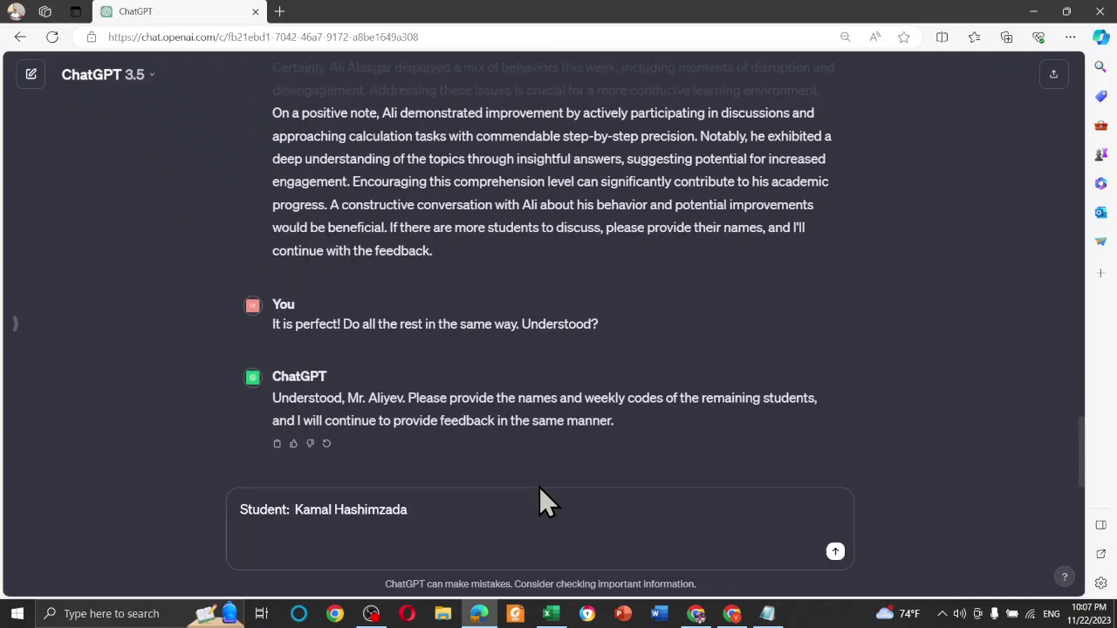
type("Weekly codes:")
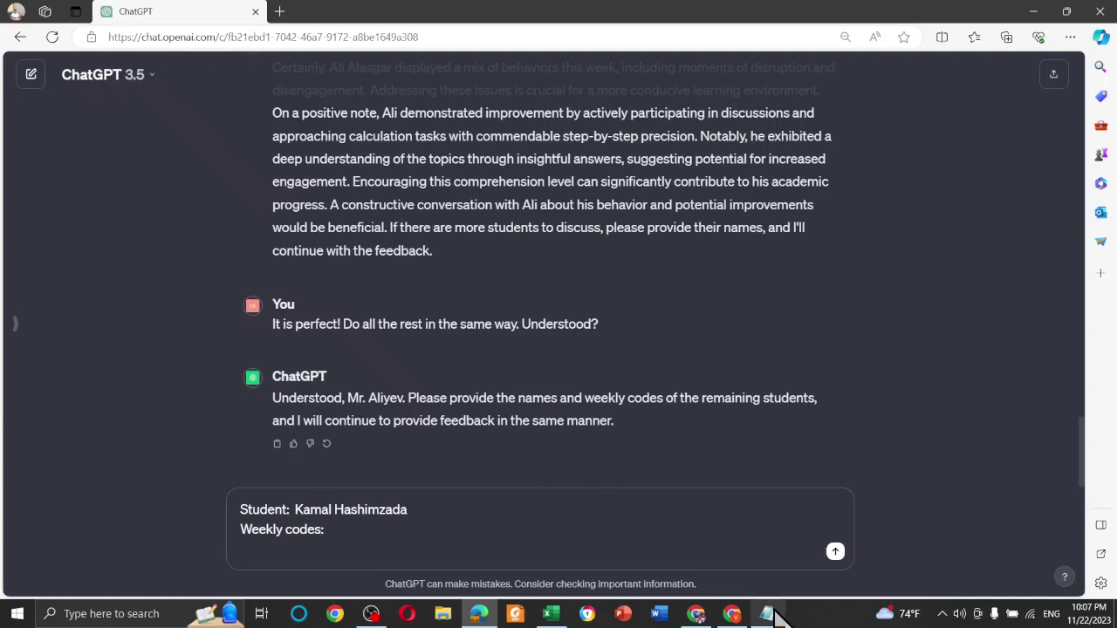
Look up student 209's weekly codes in the Excel FollowUp sheet
left_click(732, 614)
left_click(733, 614)
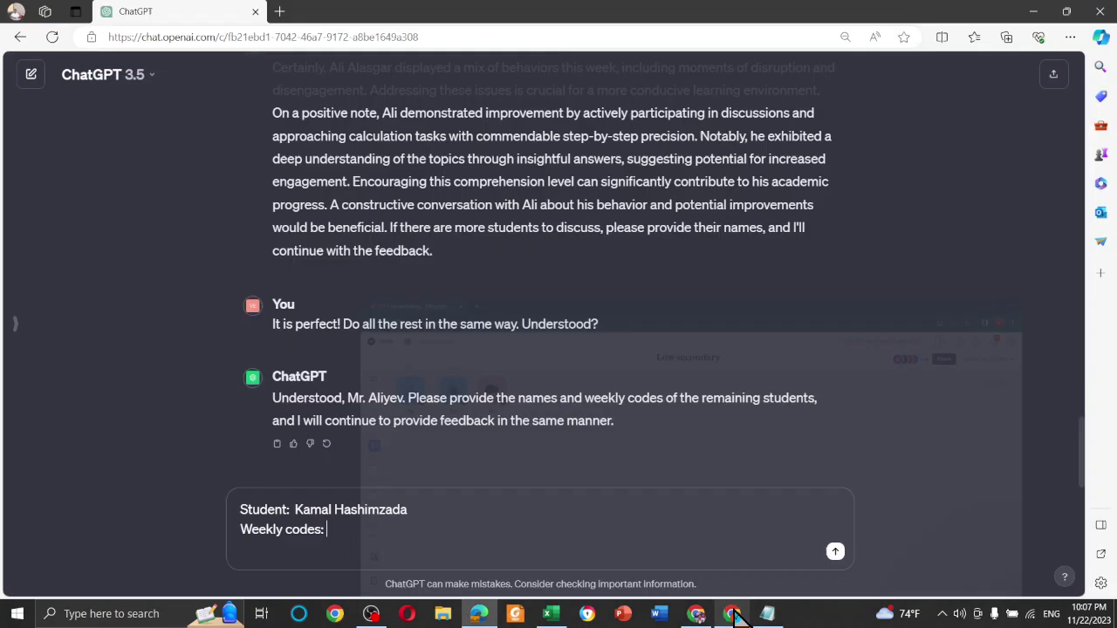
left_click(550, 615)
left_click(387, 394)
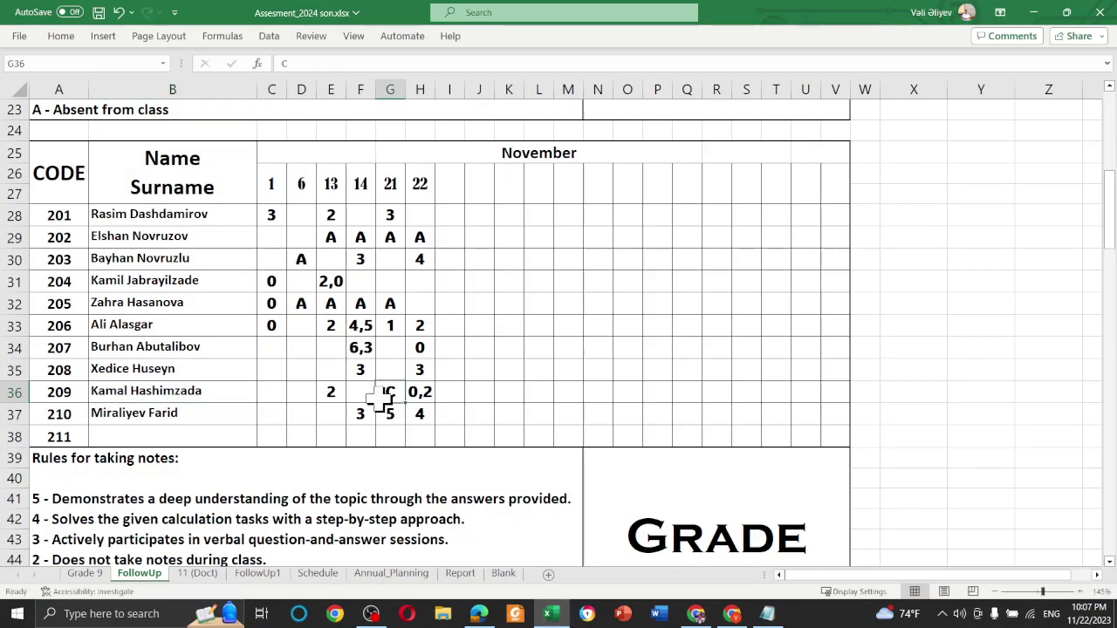
left_click(480, 394)
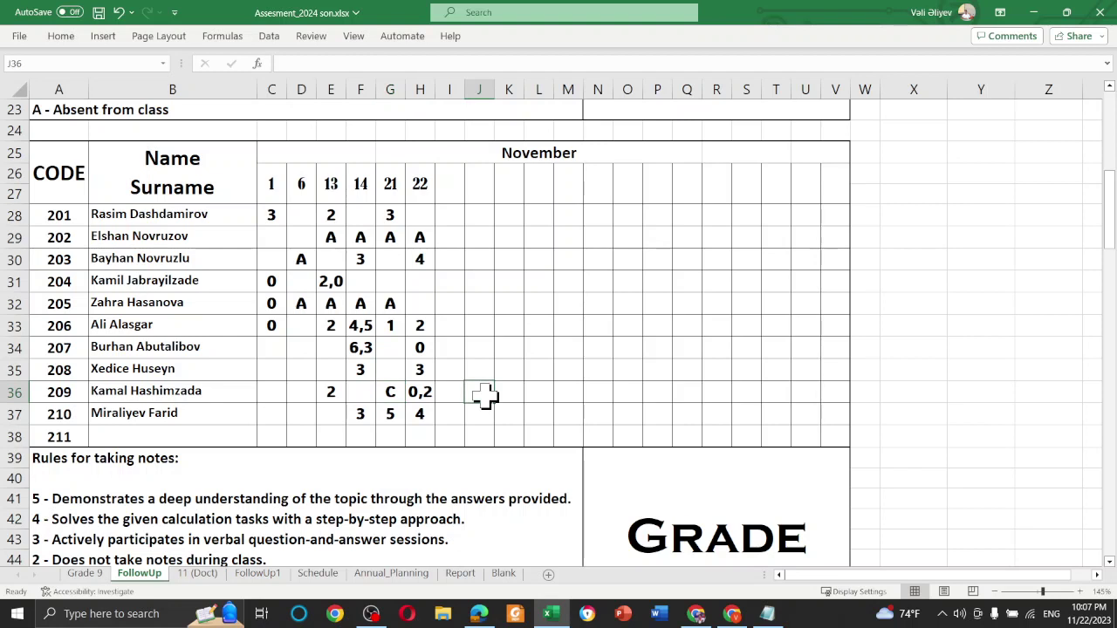
left_click(1033, 12)
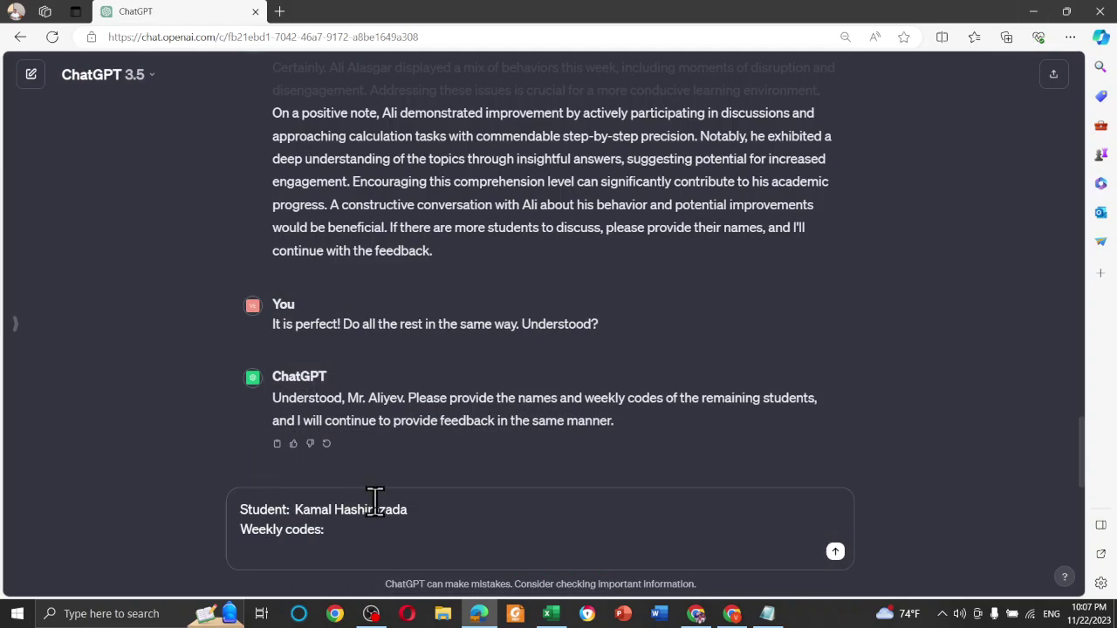
Finish the message with weekly codes 0, 2, C and send it
type("0, 2, C")
key("Return")
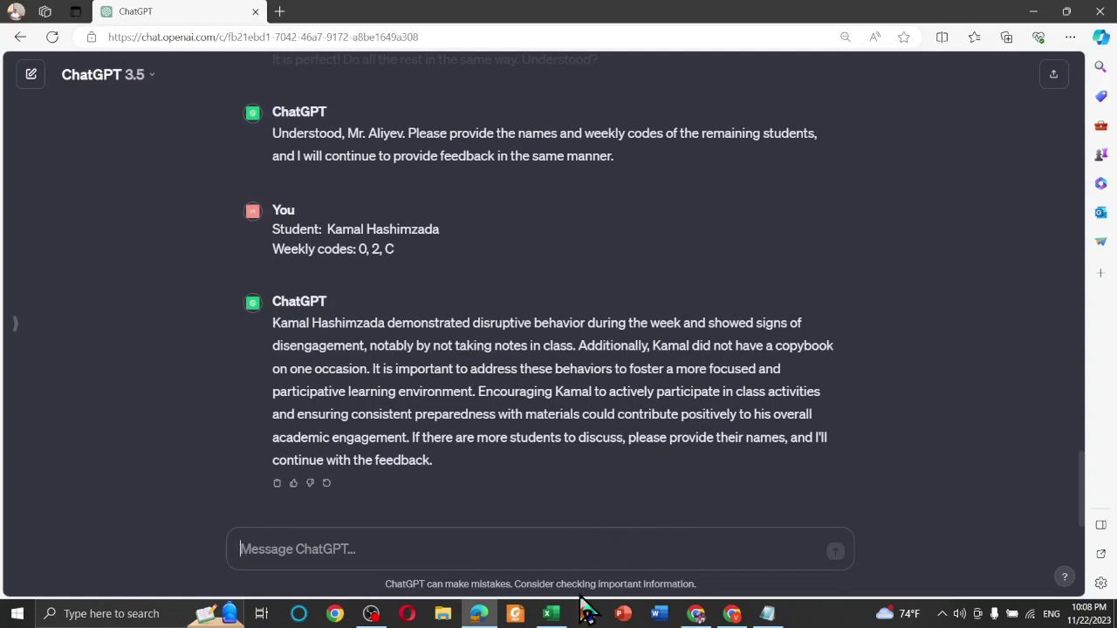
left_click(550, 613)
scroll(369, 425, "down", 1)
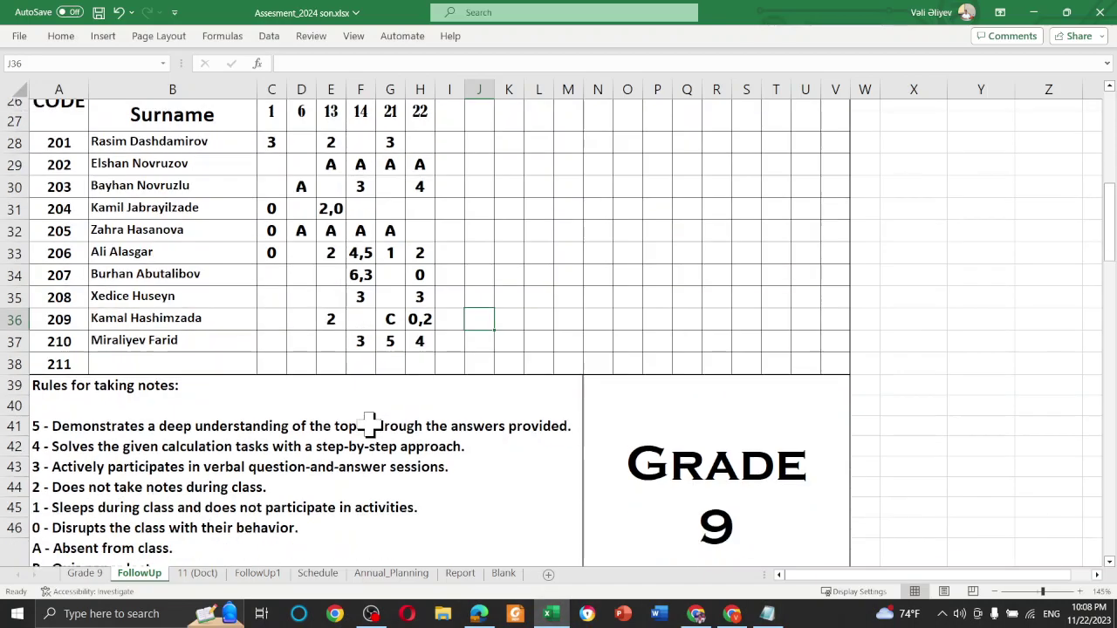
scroll(369, 425, "up", 1)
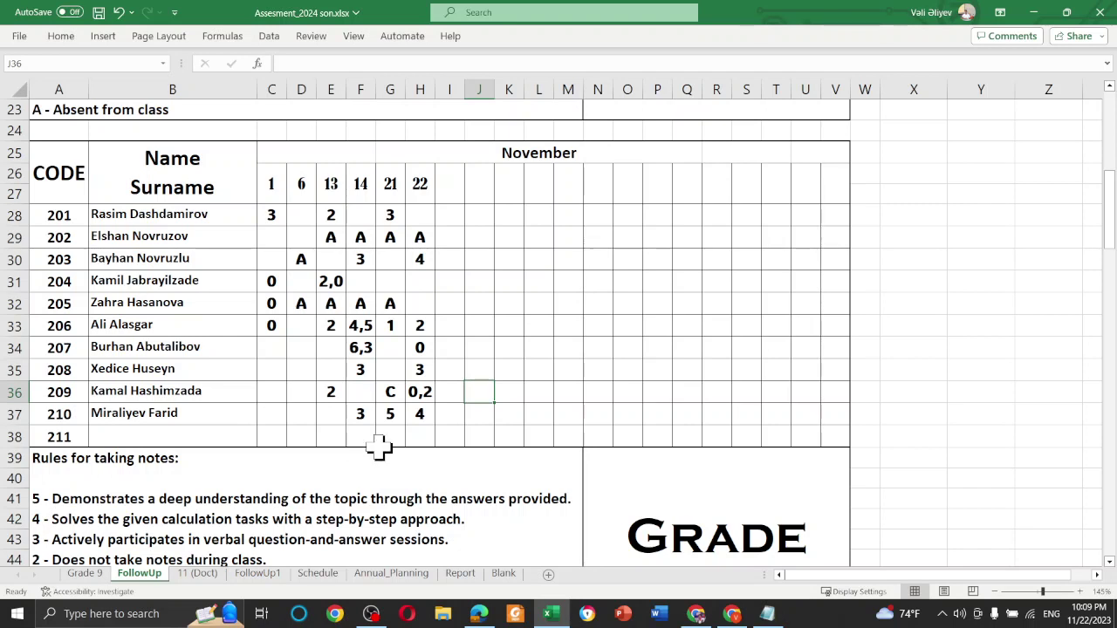
scroll(448, 398, "down", 3)
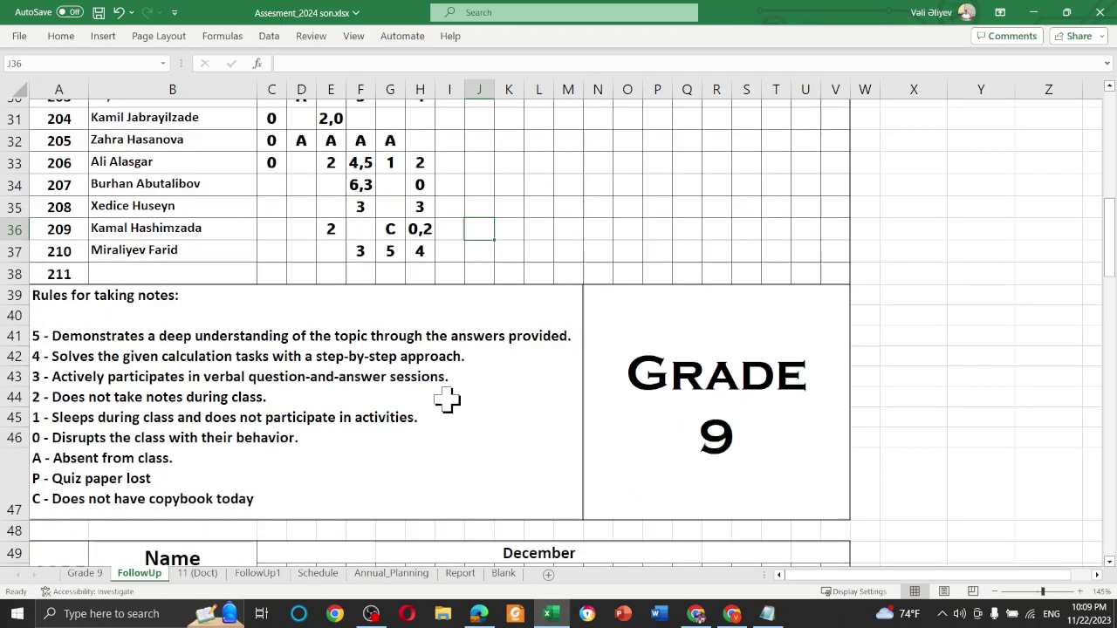
scroll(449, 398, "up", 1)
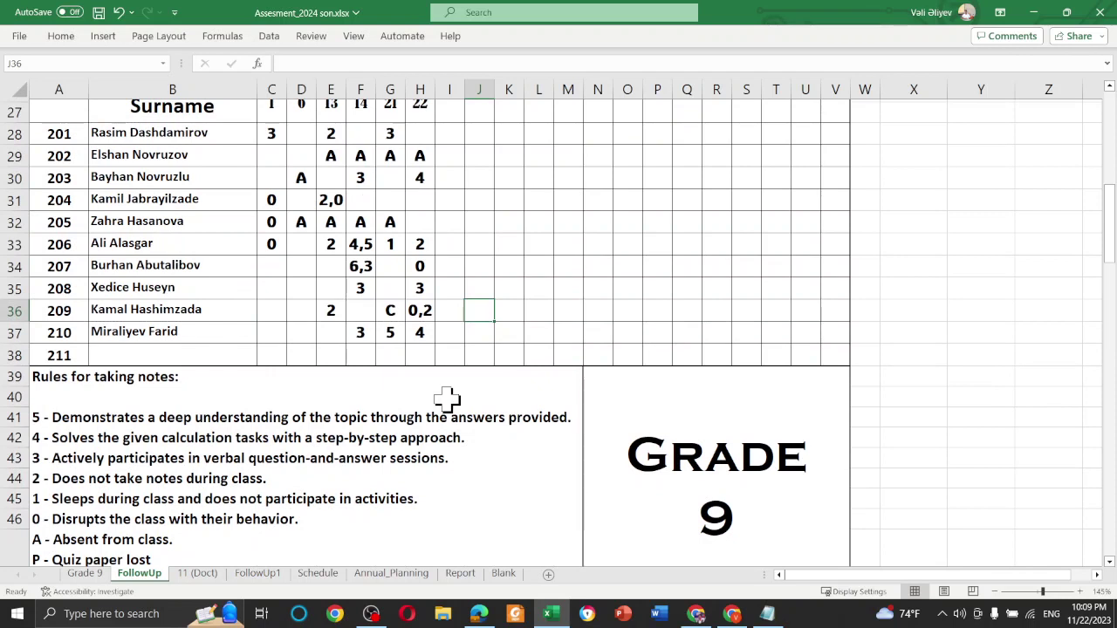